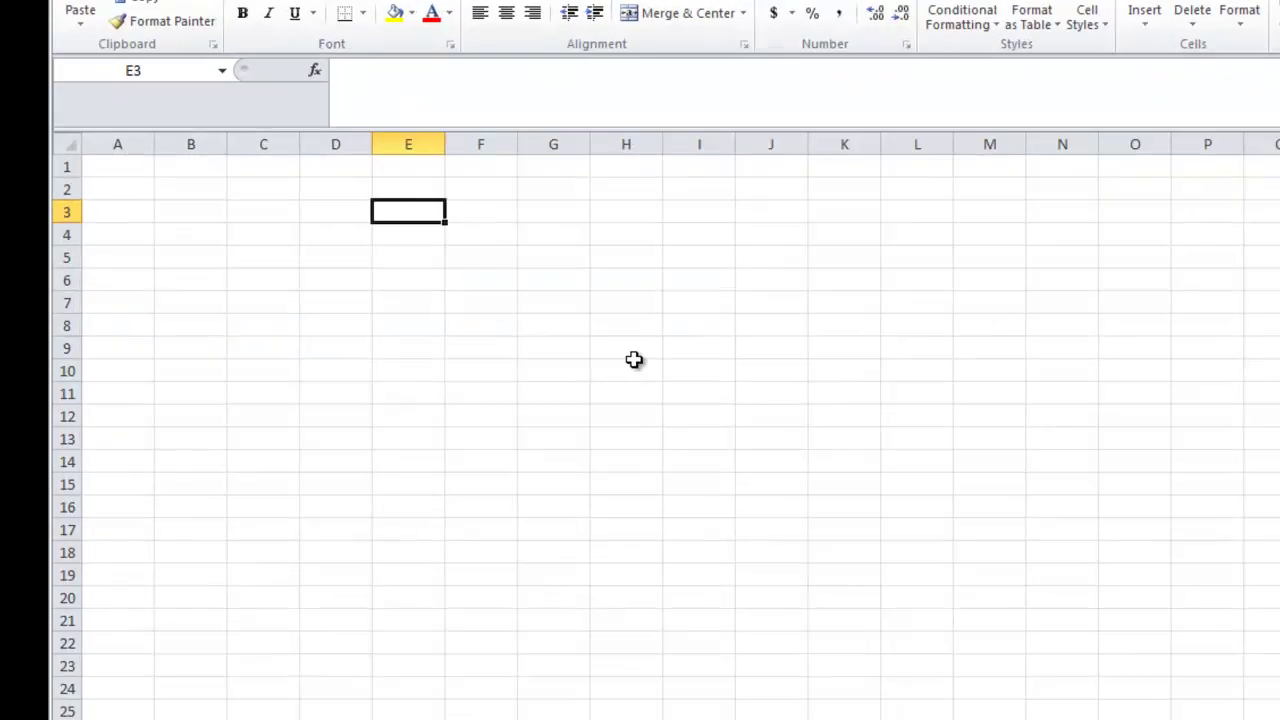
- Enter the headings 'Participant ID' and 'Score on Exam' in E3:F3 and widen column E
{"action": "type", "text": "Partc"}
{"action": "key", "text": "BackSpace"}
{"action": "type", "text": "i"}
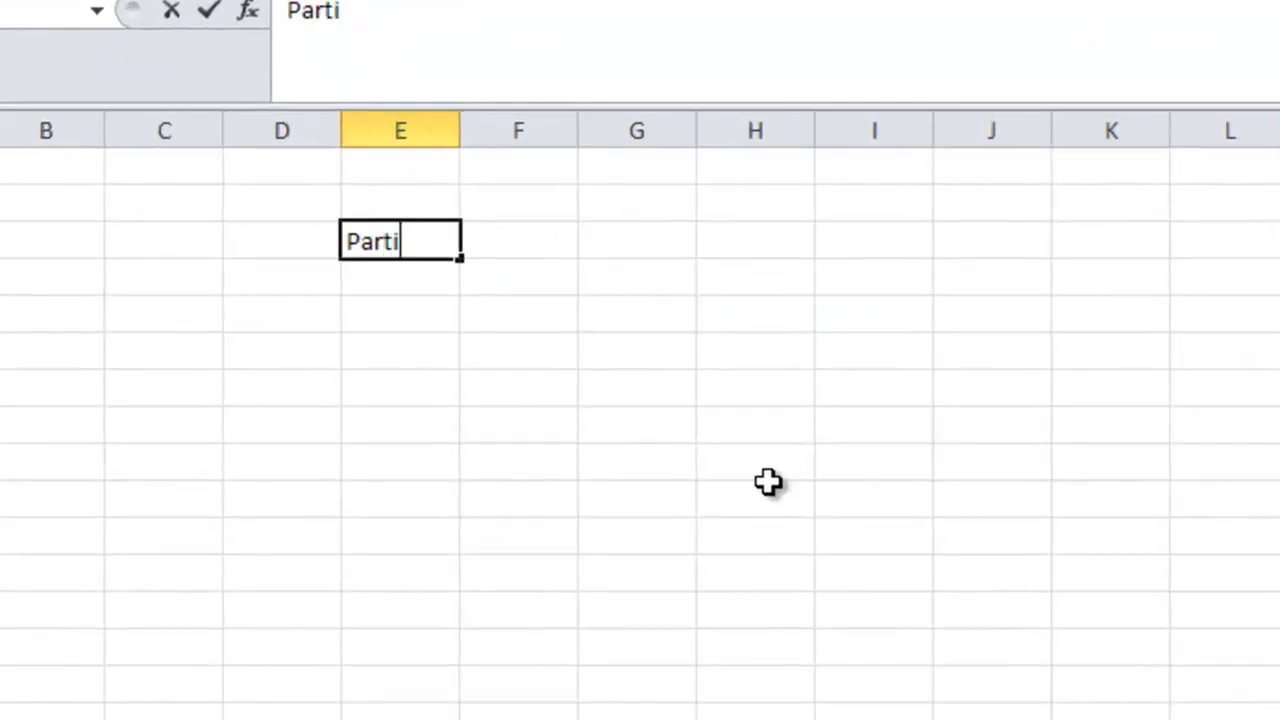
{"action": "type", "text": "cipant ID"}
{"action": "key", "text": "Tab"}
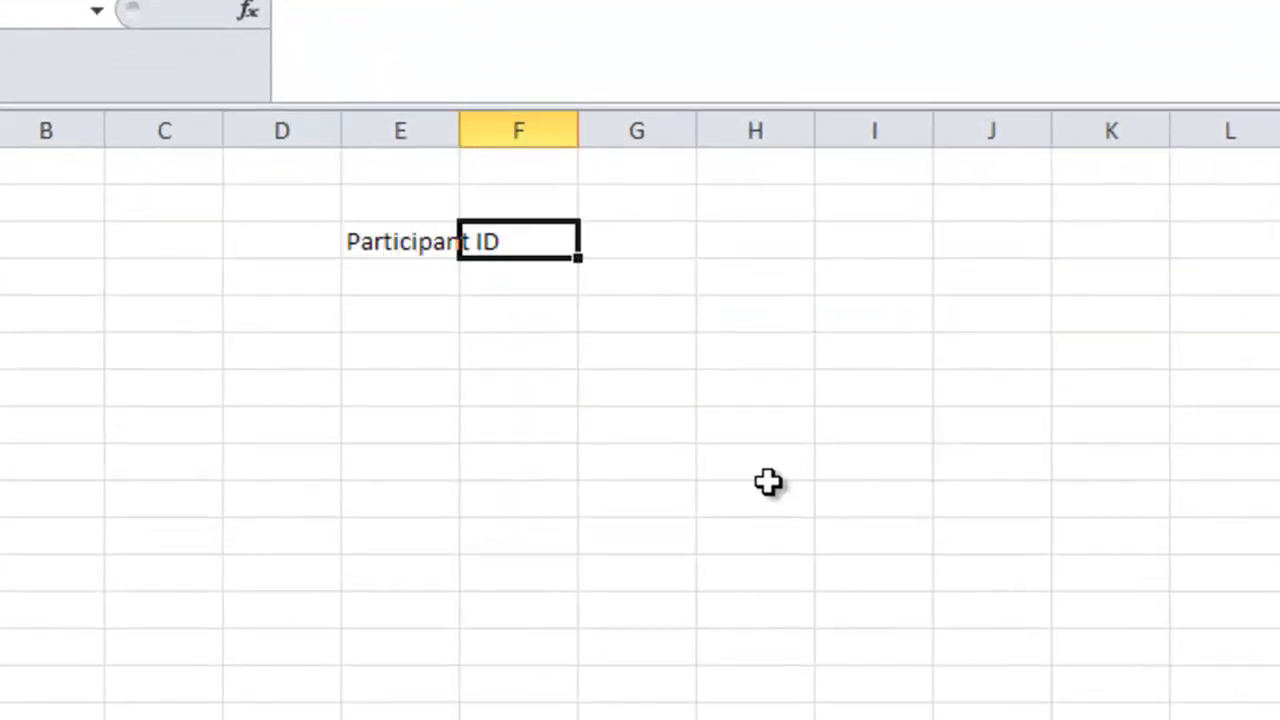
{"action": "type", "text": "Score on"}
{"action": "key", "text": "BackSpace"}
{"action": "key", "text": "BackSpace"}
{"action": "key", "text": "BackSpace"}
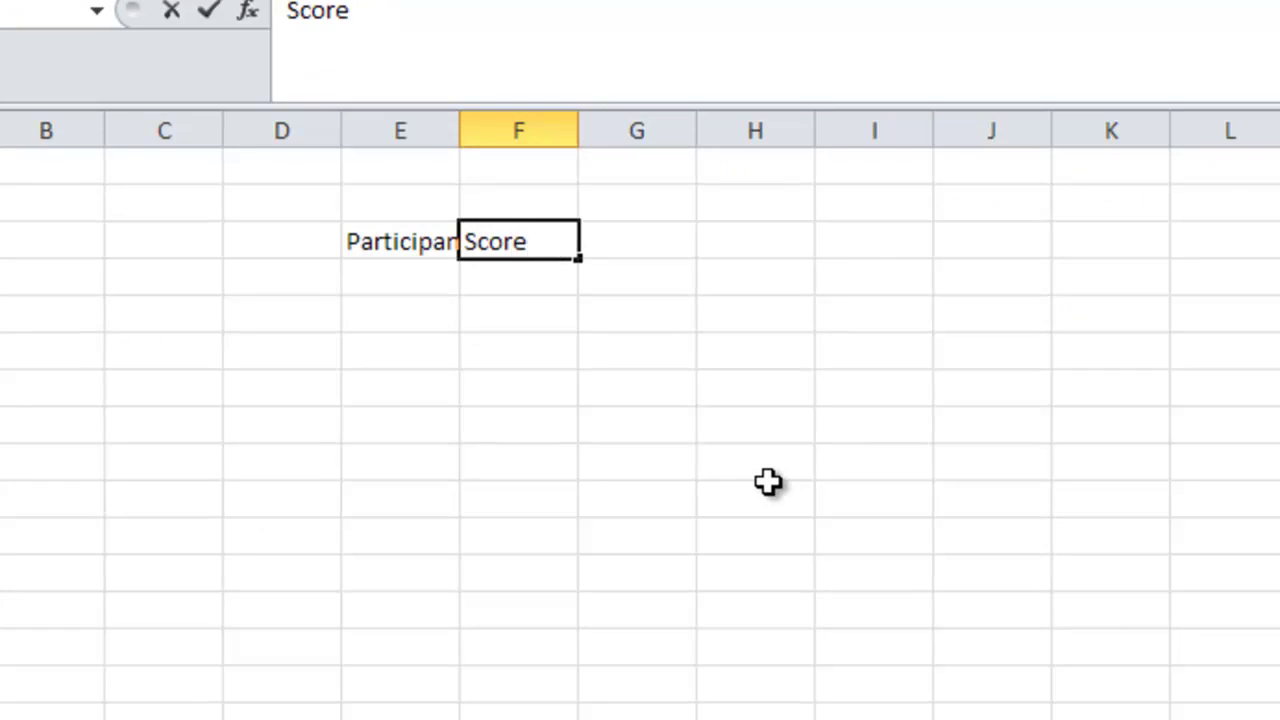
{"action": "type", "text": "on Exam"}
{"action": "left_click", "coordinate": [731, 397]}
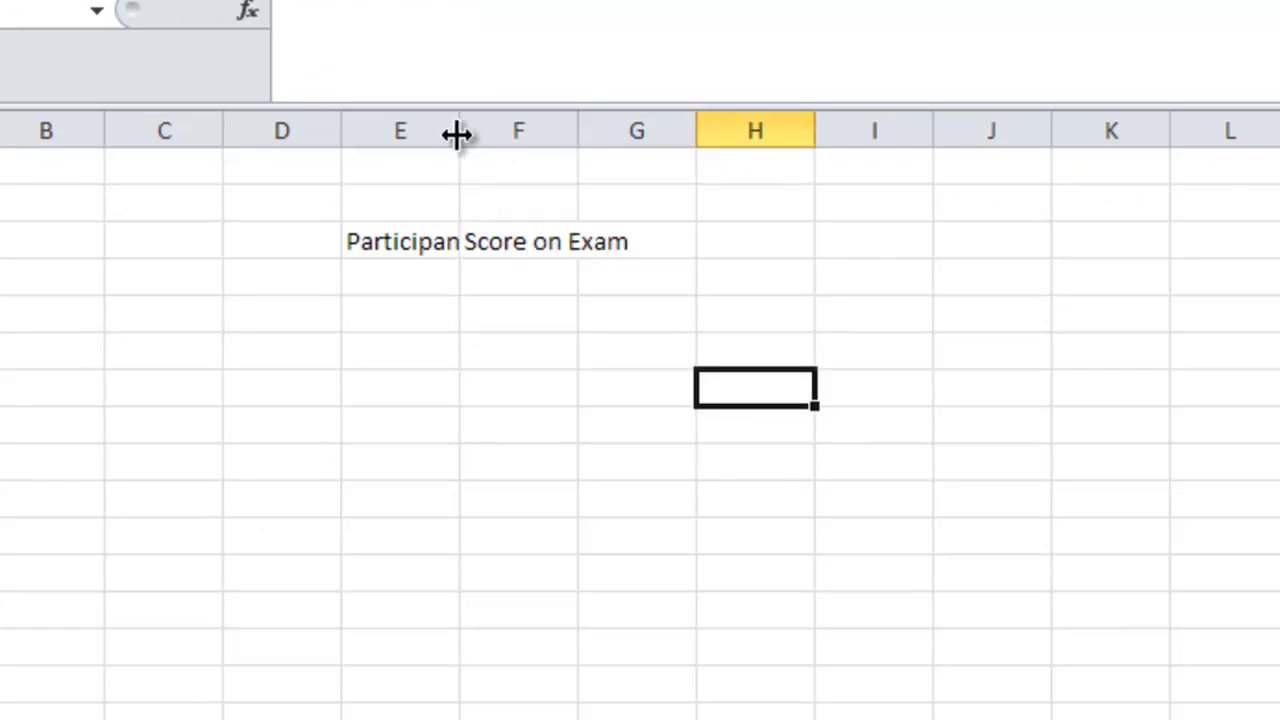
{"action": "left_click_drag", "start_coordinate": [456, 135], "coordinate": [557, 134]}
{"action": "left_click", "coordinate": [471, 274]}
{"action": "left_click_drag", "start_coordinate": [675, 135], "coordinate": [763, 142]}
- Fill participant IDs 1 through 10 down column E
{"action": "type", "text": "1"}
{"action": "key", "text": "Return"}
{"action": "type", "text": "2"}
{"action": "key", "text": "Return"}
{"action": "type", "text": "3"}
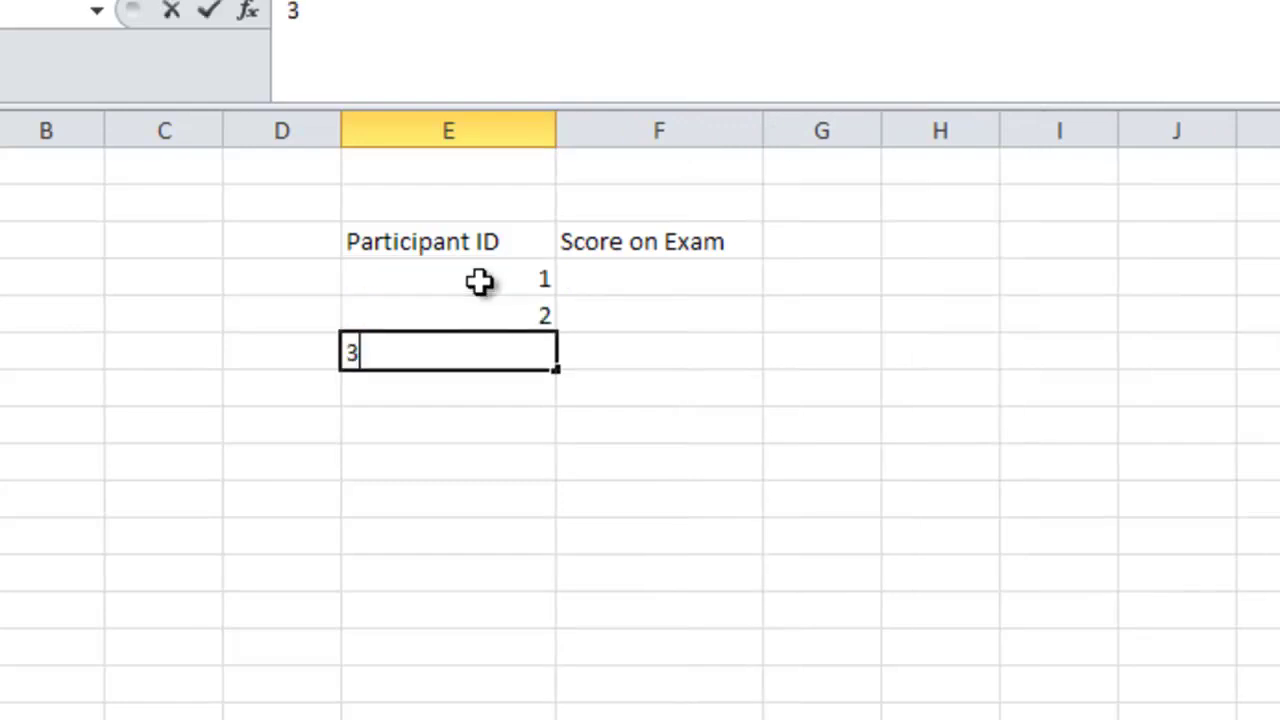
{"action": "type", "text": " 4 5 6 7 8 9 10"}
{"action": "key", "text": "Tab"}
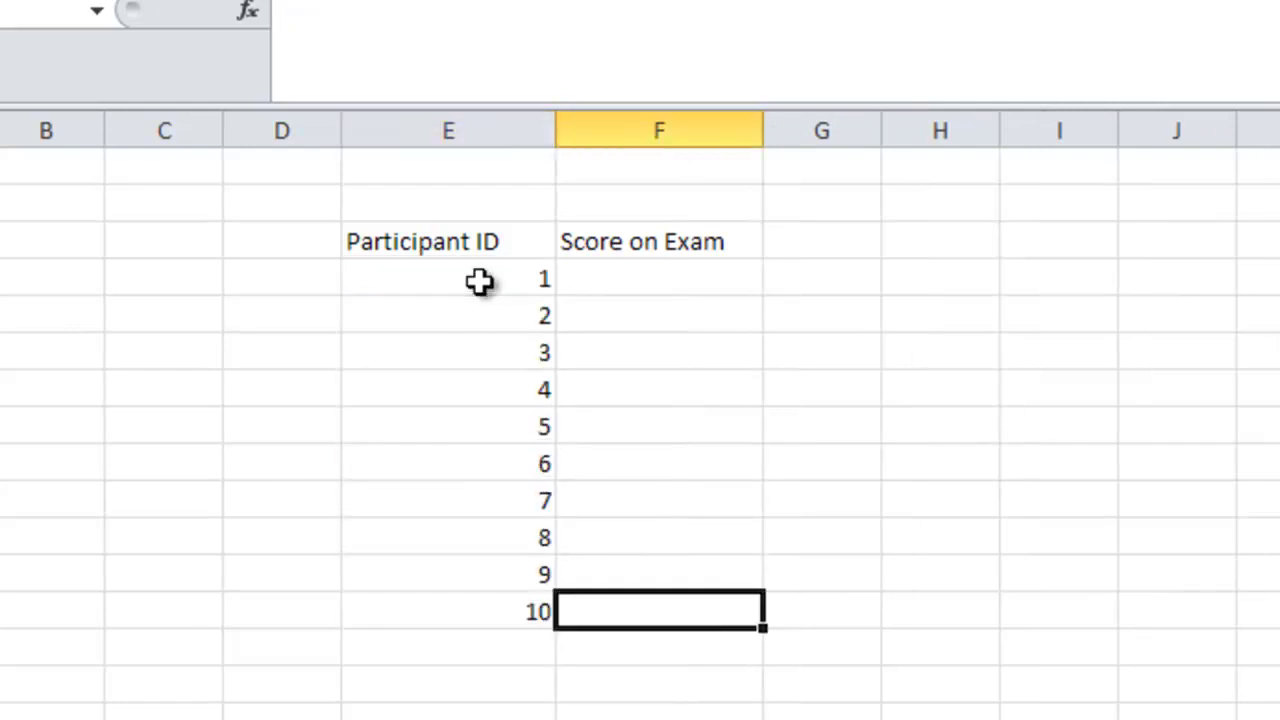
- Enter the first five scores, 78, 80, 81, 74 and 62, starting in F4
{"action": "key", "text": "ctrl+Up"}
{"action": "key", "text": "Down"}
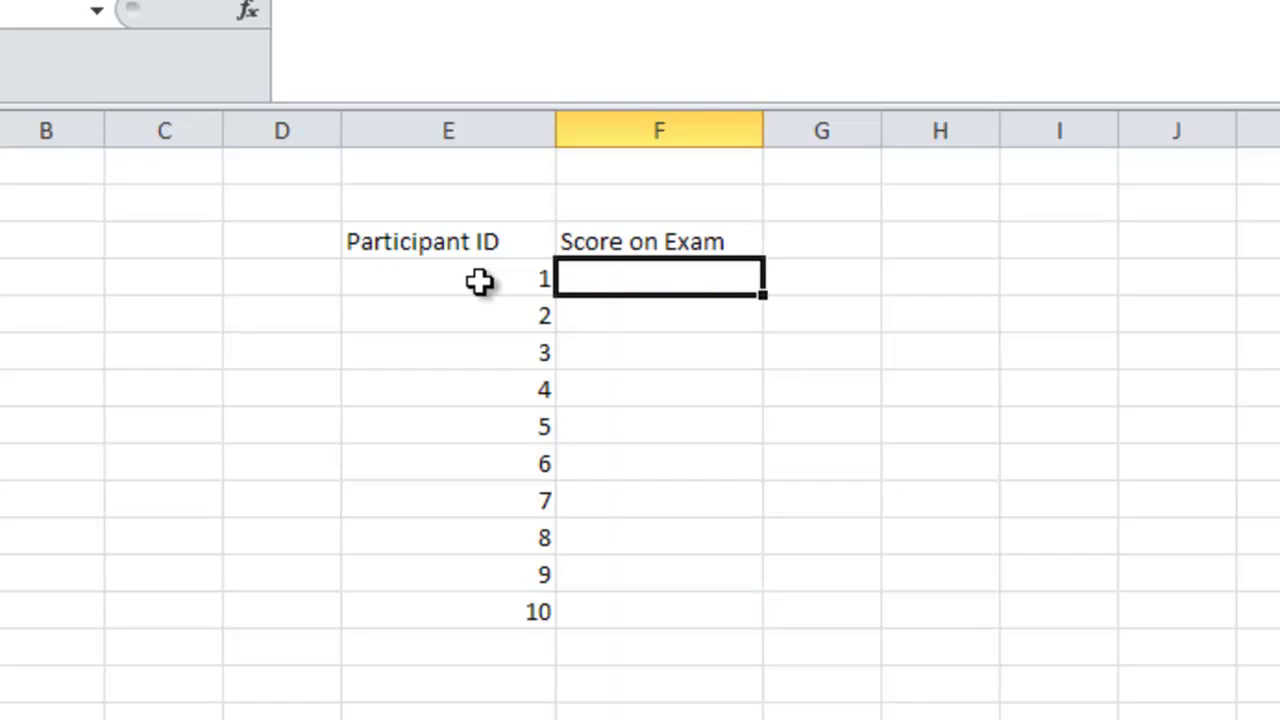
{"action": "type", "text": "78"}
{"action": "key", "text": "Return"}
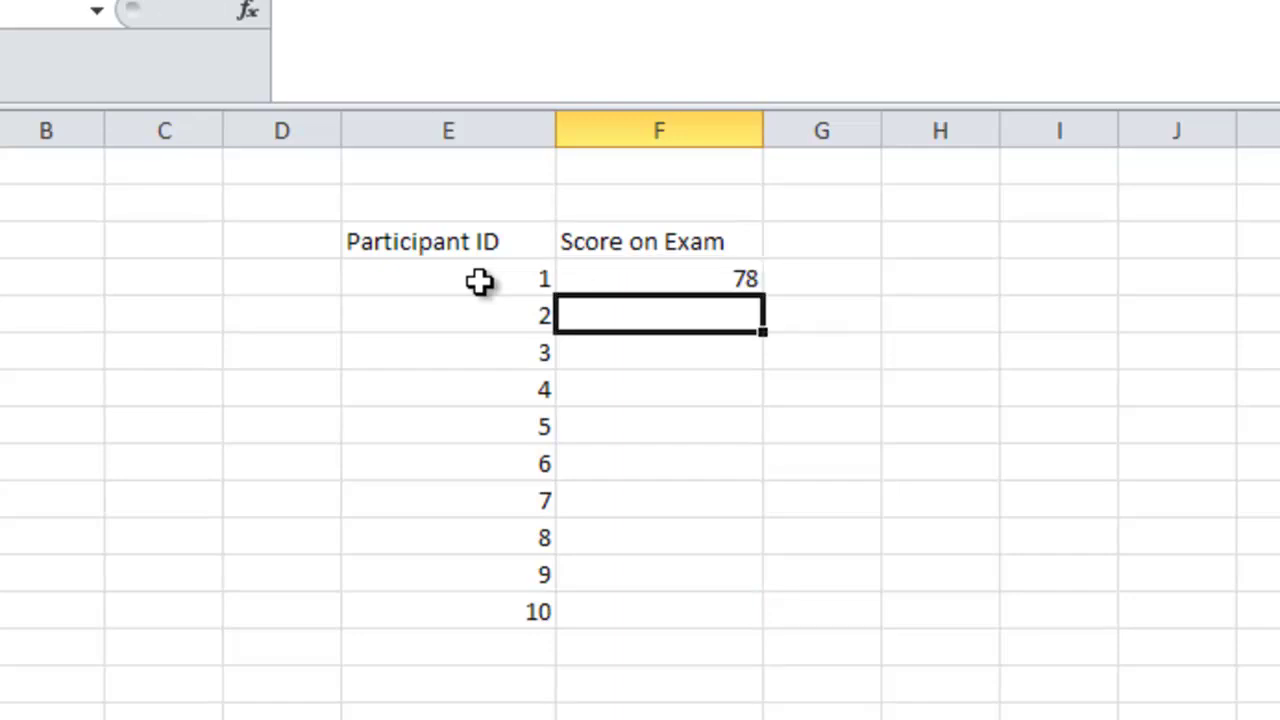
{"action": "type", "text": "80"}
{"action": "key", "text": "Return"}
{"action": "type", "text": "81"}
{"action": "key", "text": "Return"}
{"action": "type", "text": "74"}
{"action": "key", "text": "Return"}
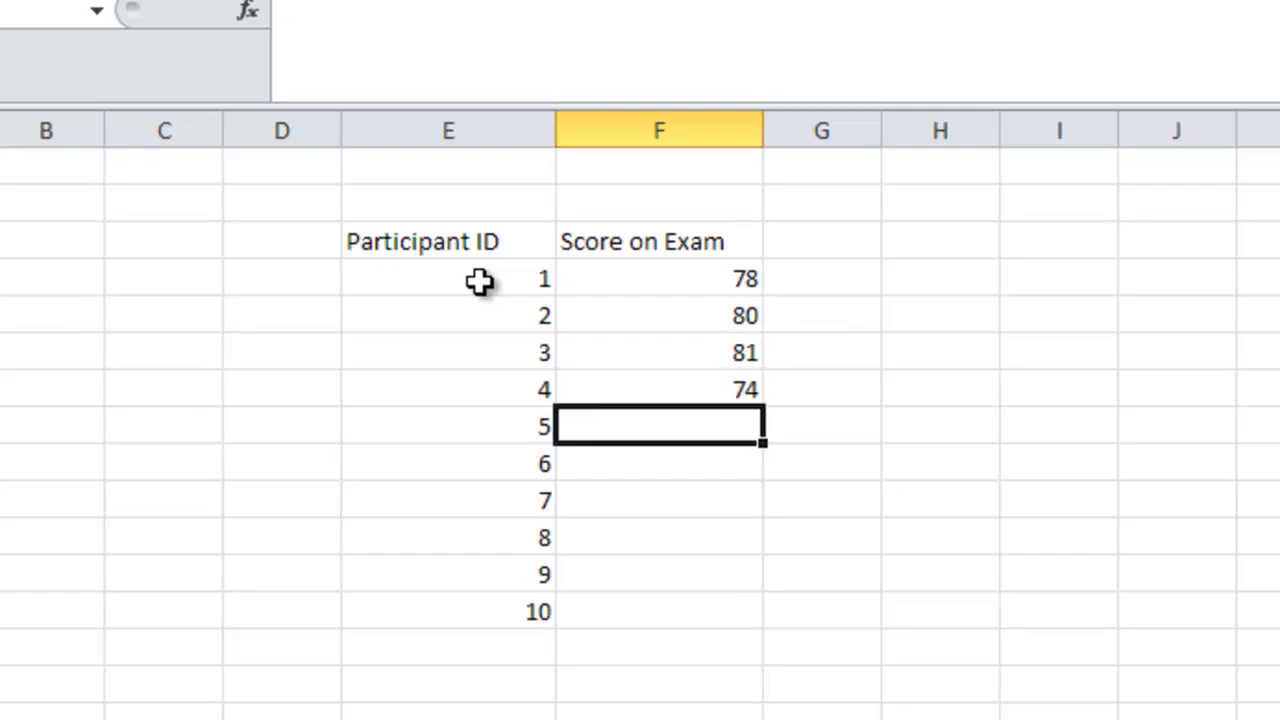
{"action": "type", "text": "62"}
{"action": "key", "text": "Return"}
- Enter the remaining scores, 93, 95, 70, 80 and 52, down to F13
{"action": "type", "text": "93"}
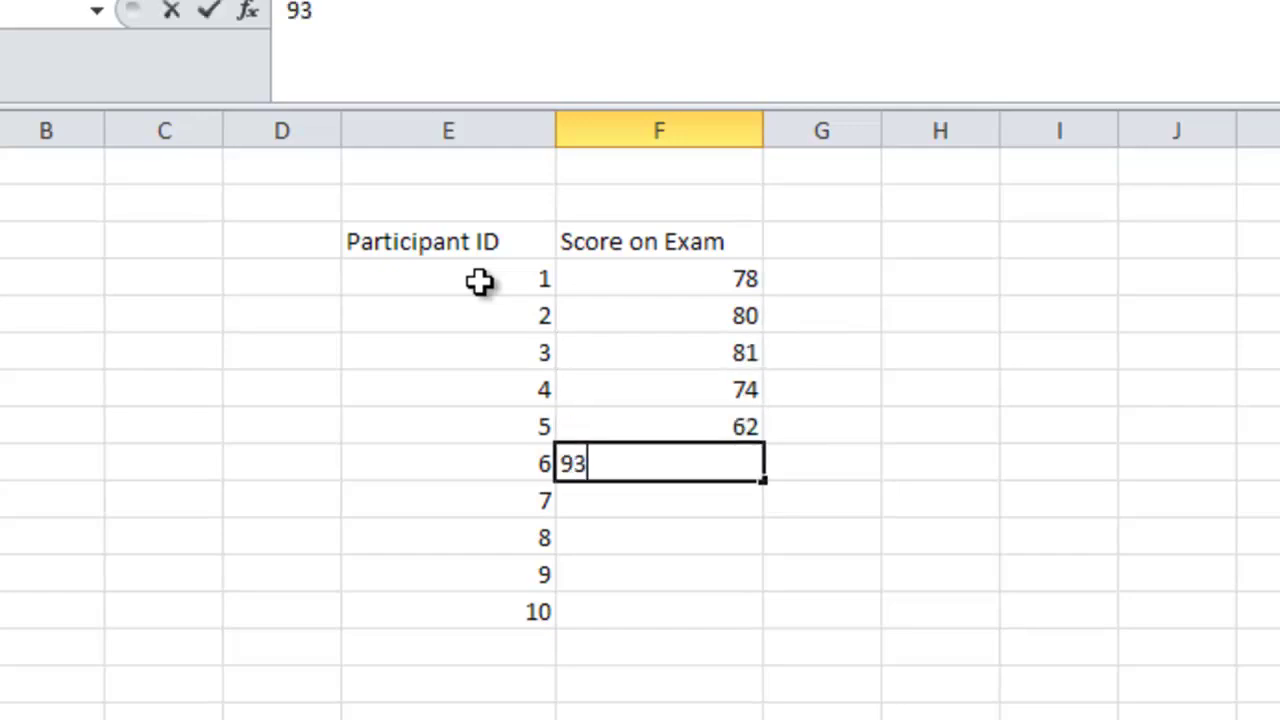
{"action": "key", "text": "Return"}
{"action": "type", "text": "95"}
{"action": "key", "text": "Return"}
{"action": "type", "text": "70"}
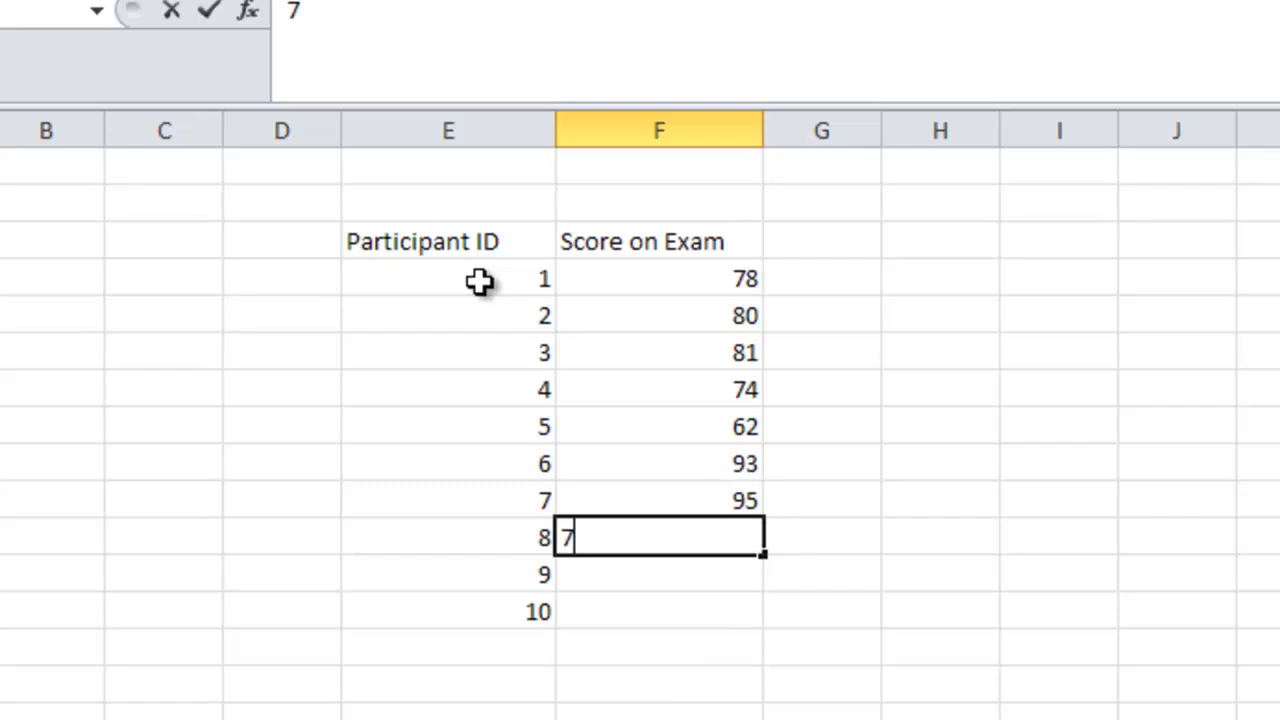
{"action": "key", "text": "Return"}
{"action": "type", "text": "80"}
{"action": "key", "text": "Return"}
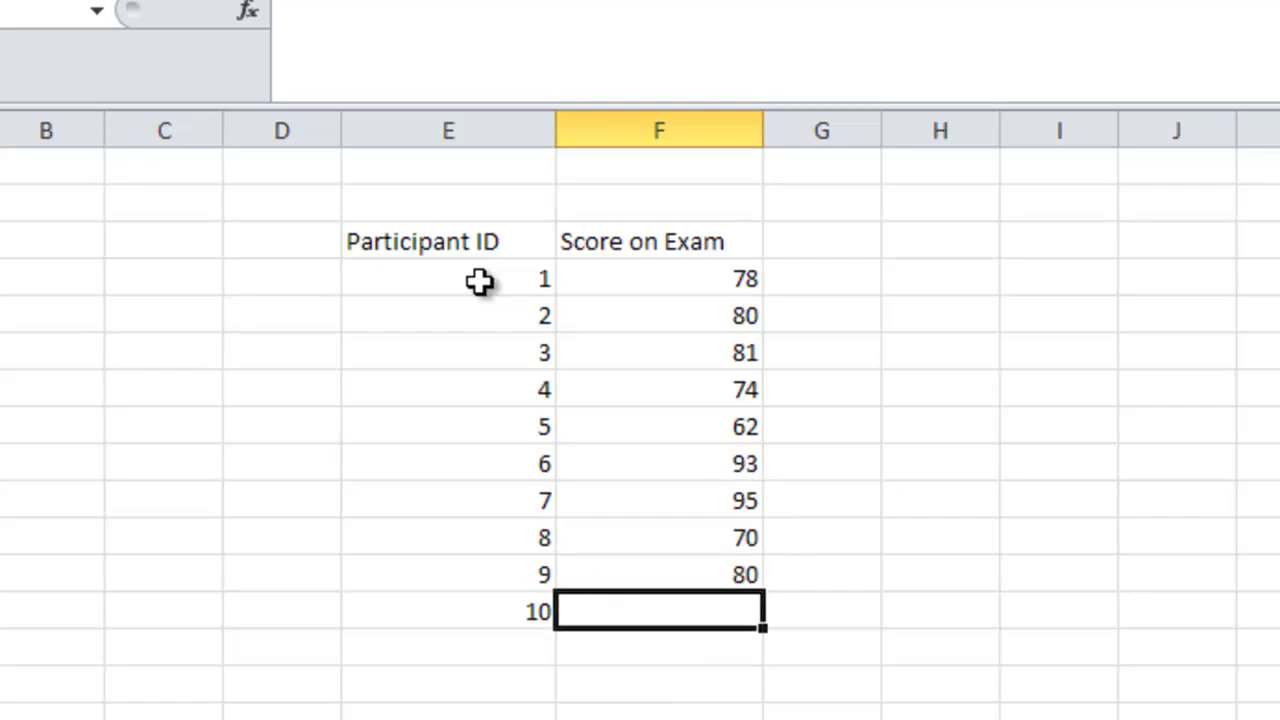
{"action": "type", "text": "52"}
{"action": "key", "text": "Return"}
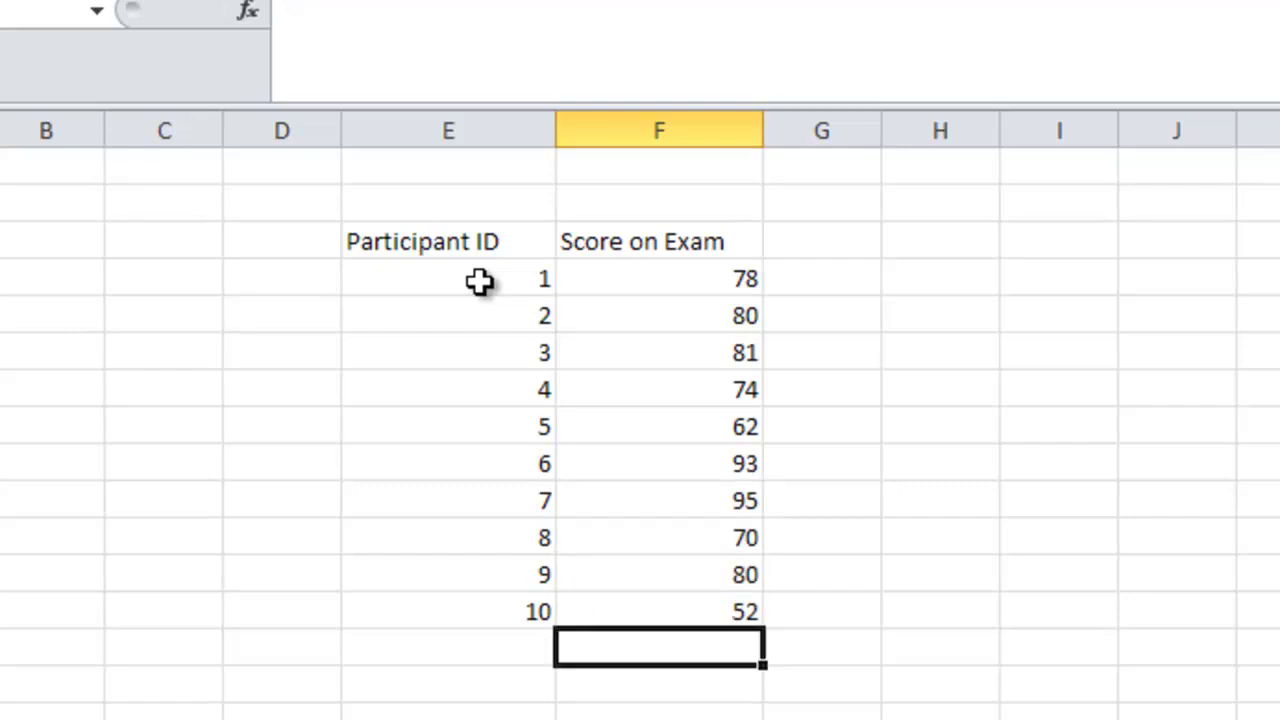
- Label a Mean row and enter =AVERAGE(F4:F13) beside it, returning 76.5
{"action": "key", "text": "Down"}
{"action": "key", "text": "Down"}
{"action": "key", "text": "Left"}
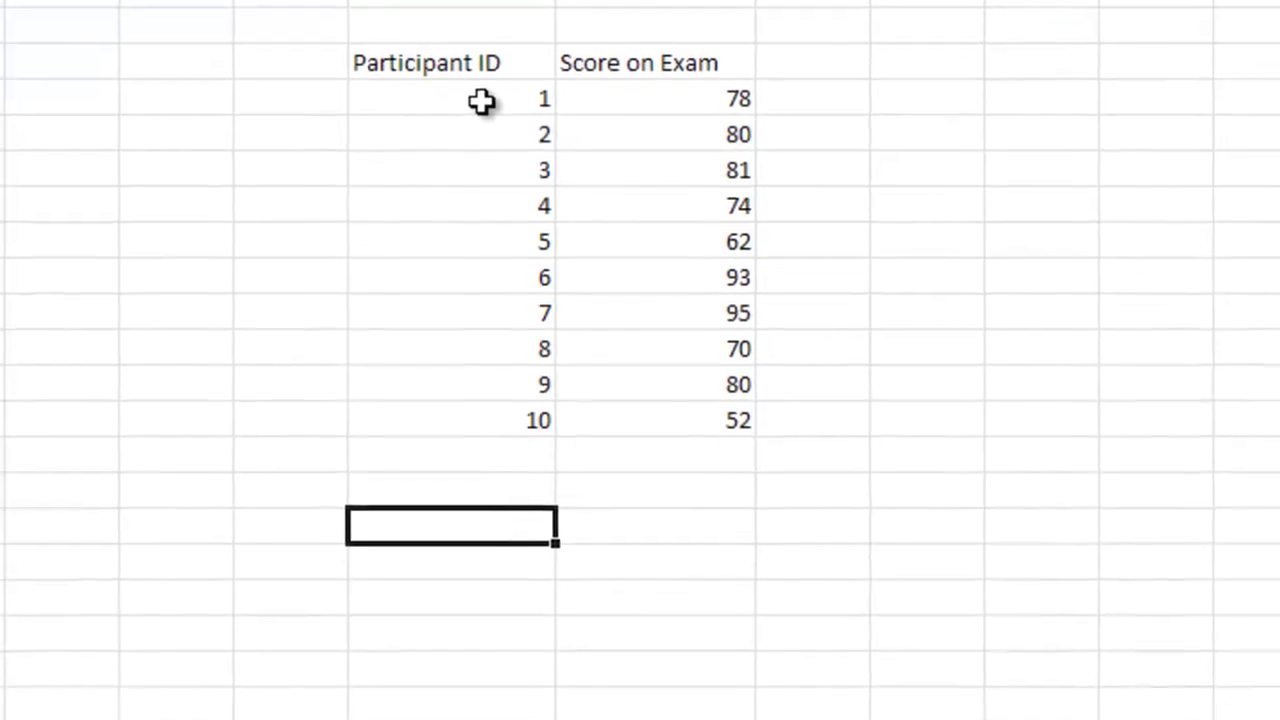
{"action": "type", "text": "Mean"}
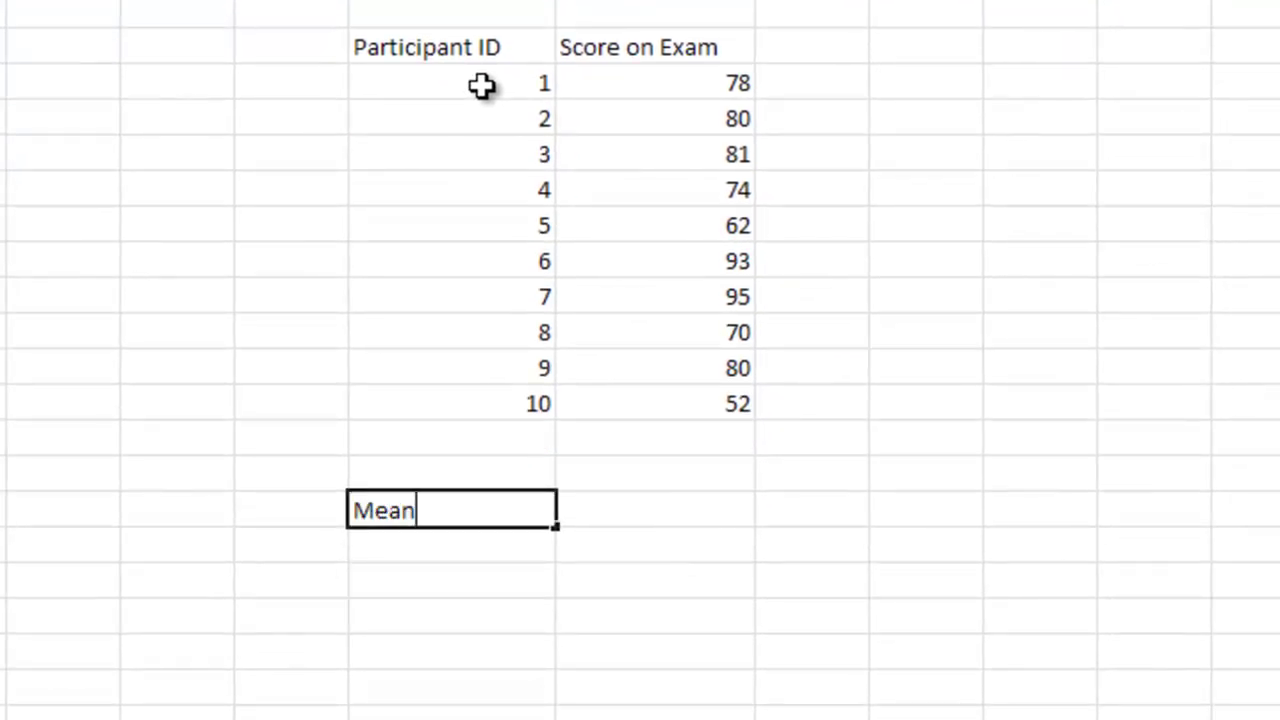
{"action": "key", "text": "Tab"}
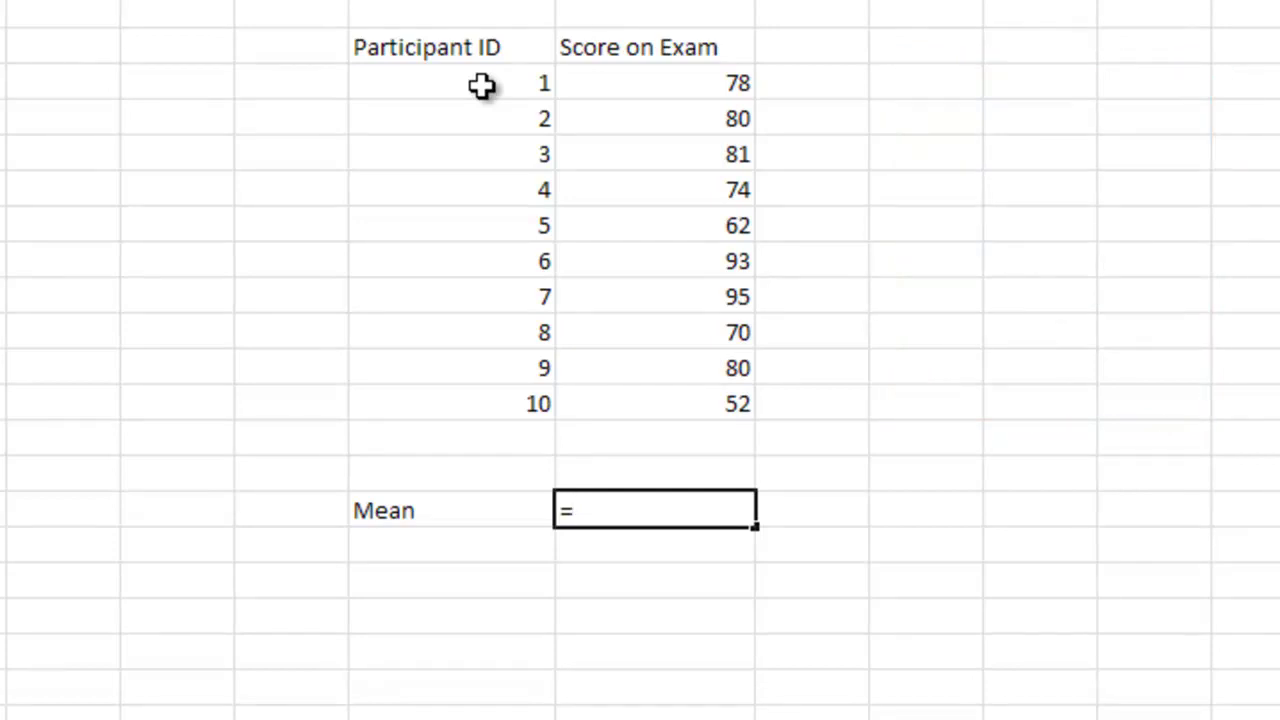
{"action": "type", "text": "avar"}
{"action": "key", "text": "BackSpace"}
{"action": "key", "text": "BackSpace"}
{"action": "type", "text": "er"}
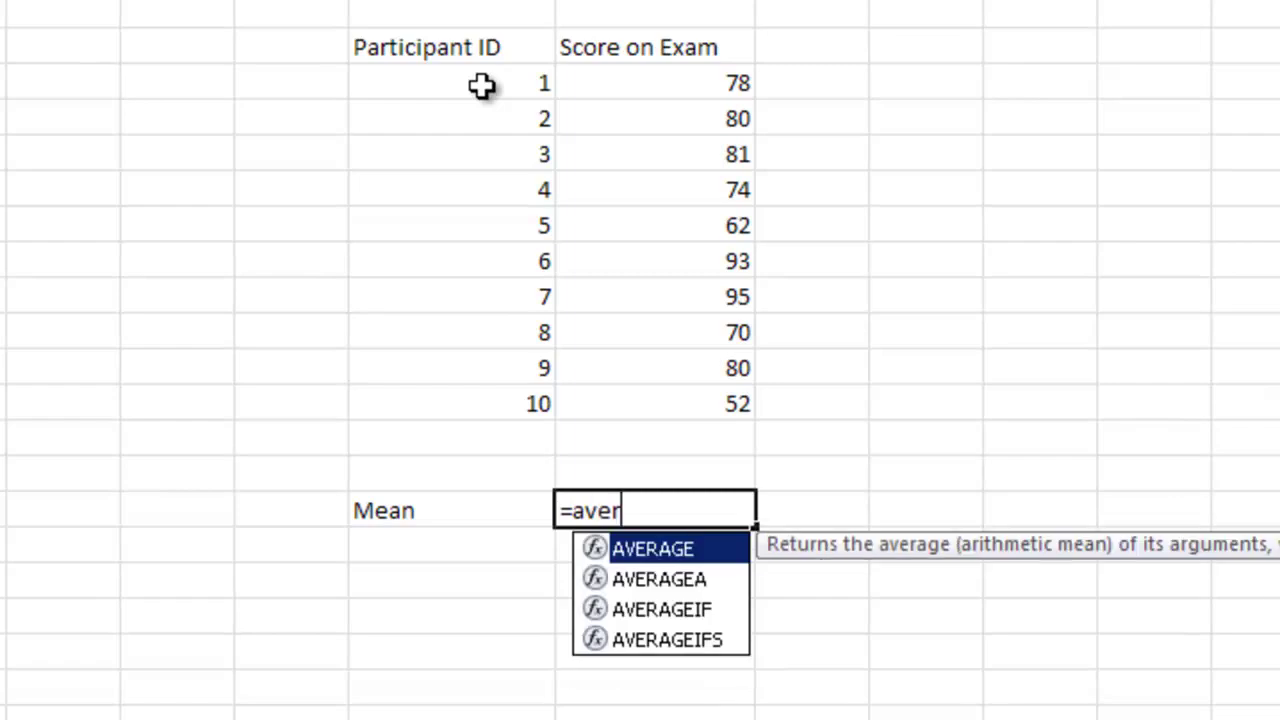
{"action": "type", "text": "age("}
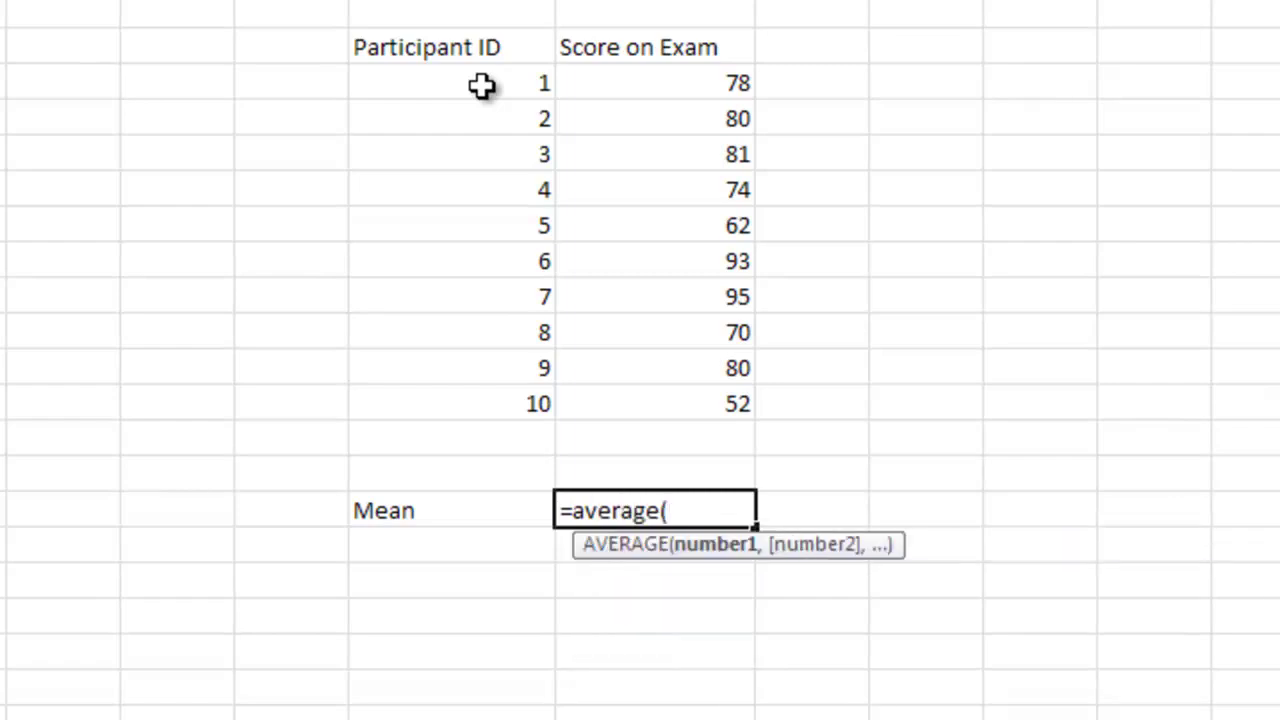
{"action": "left_click_drag", "start_coordinate": [663, 83], "coordinate": [663, 406]}
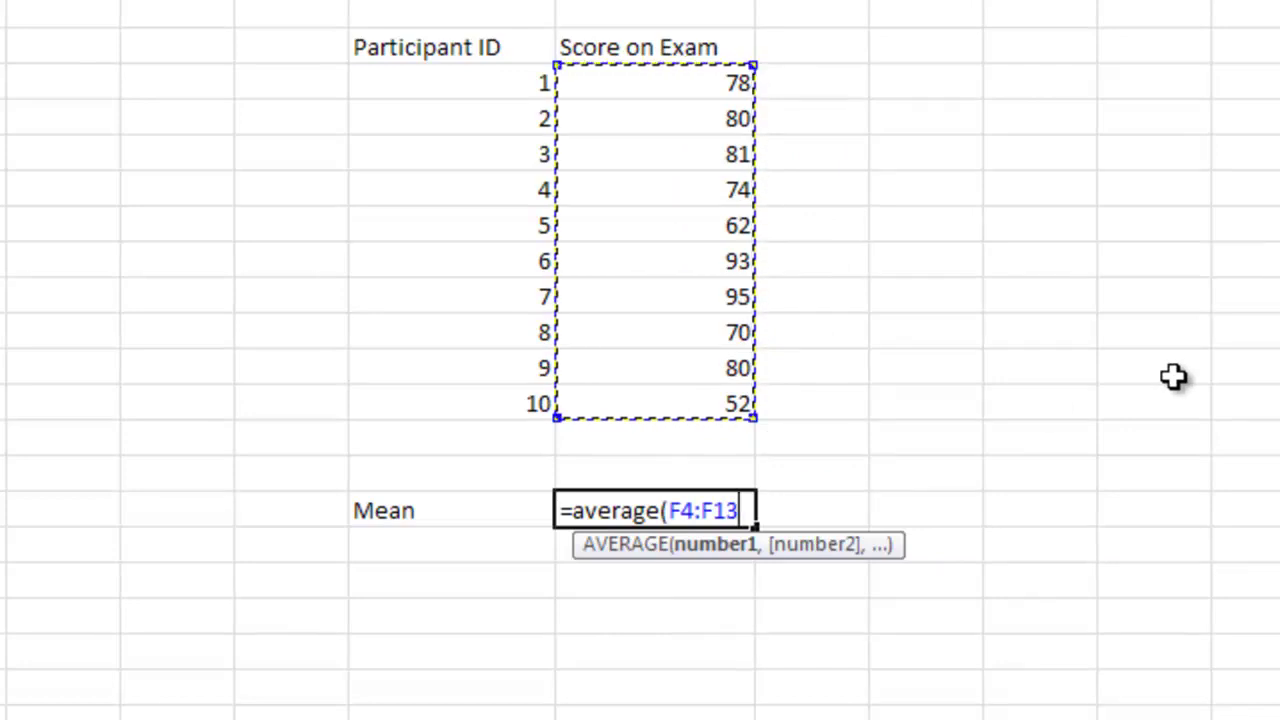
{"action": "type", "text": ")"}
{"action": "key", "text": "Return"}
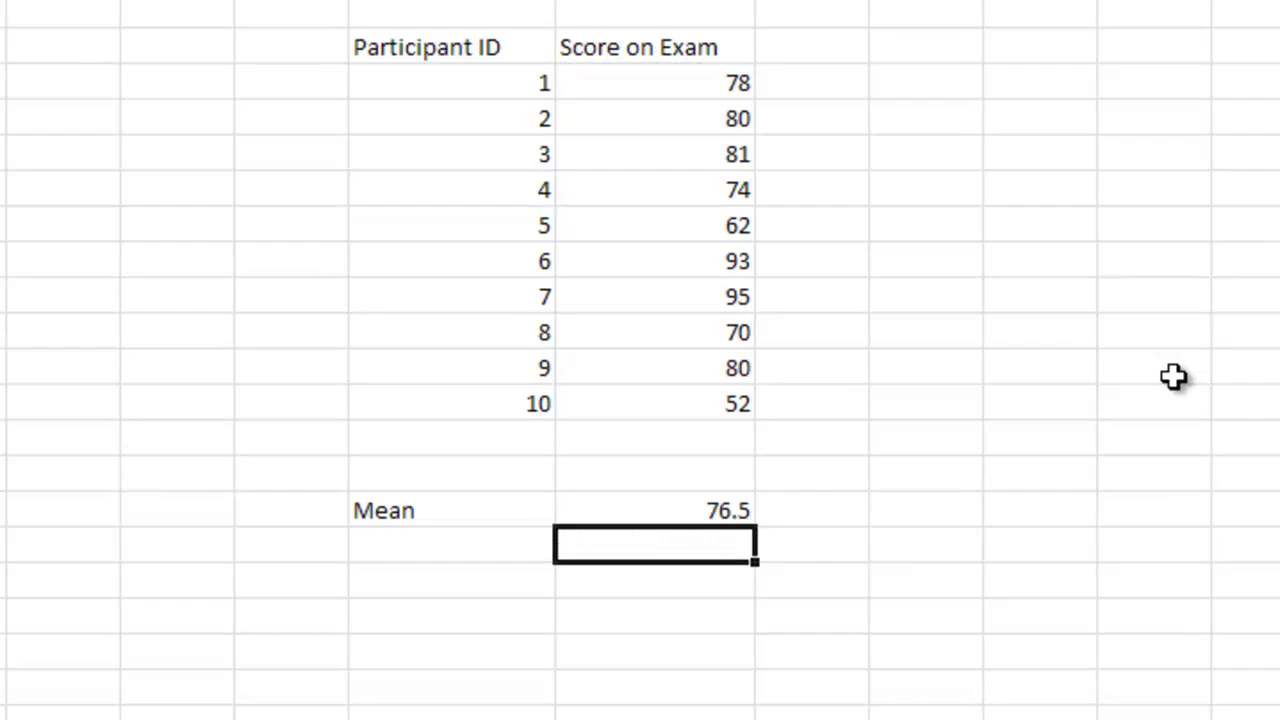
- Label the next row Median and enter =MEDIAN(F4:F13), returning 79
{"action": "key", "text": "Left"}
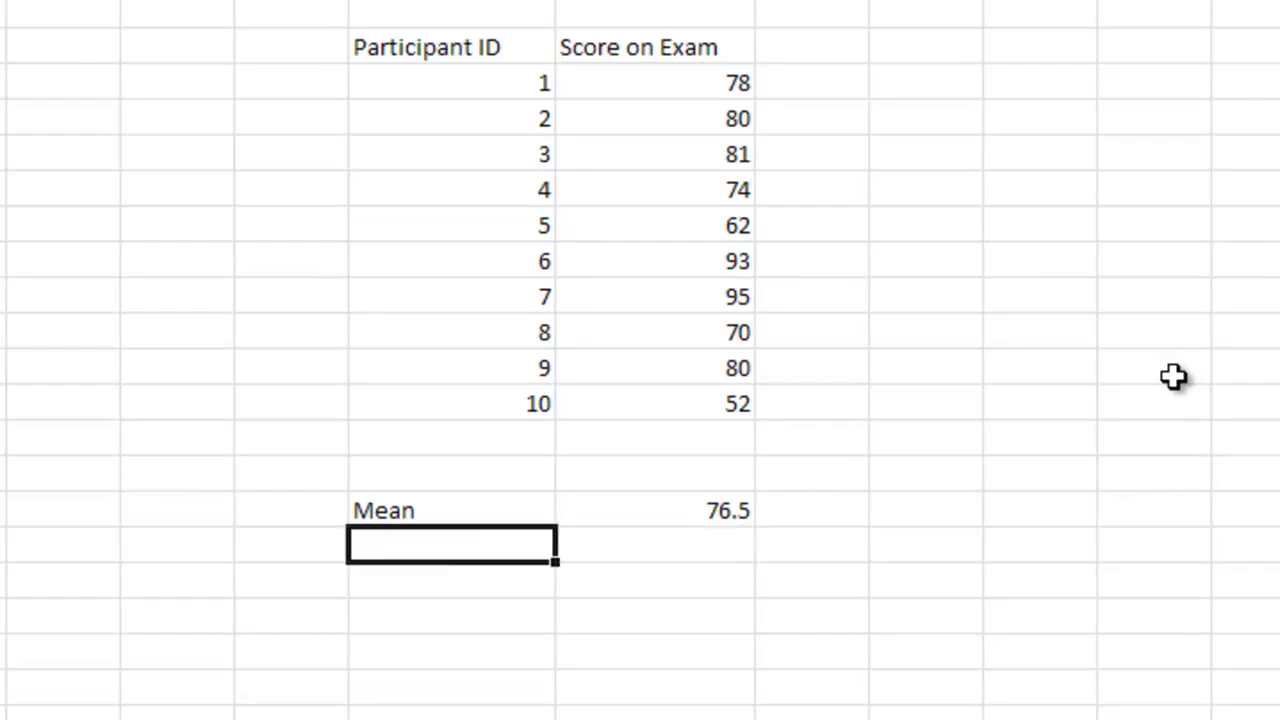
{"action": "type", "text": "Median"}
{"action": "key", "text": "Tab"}
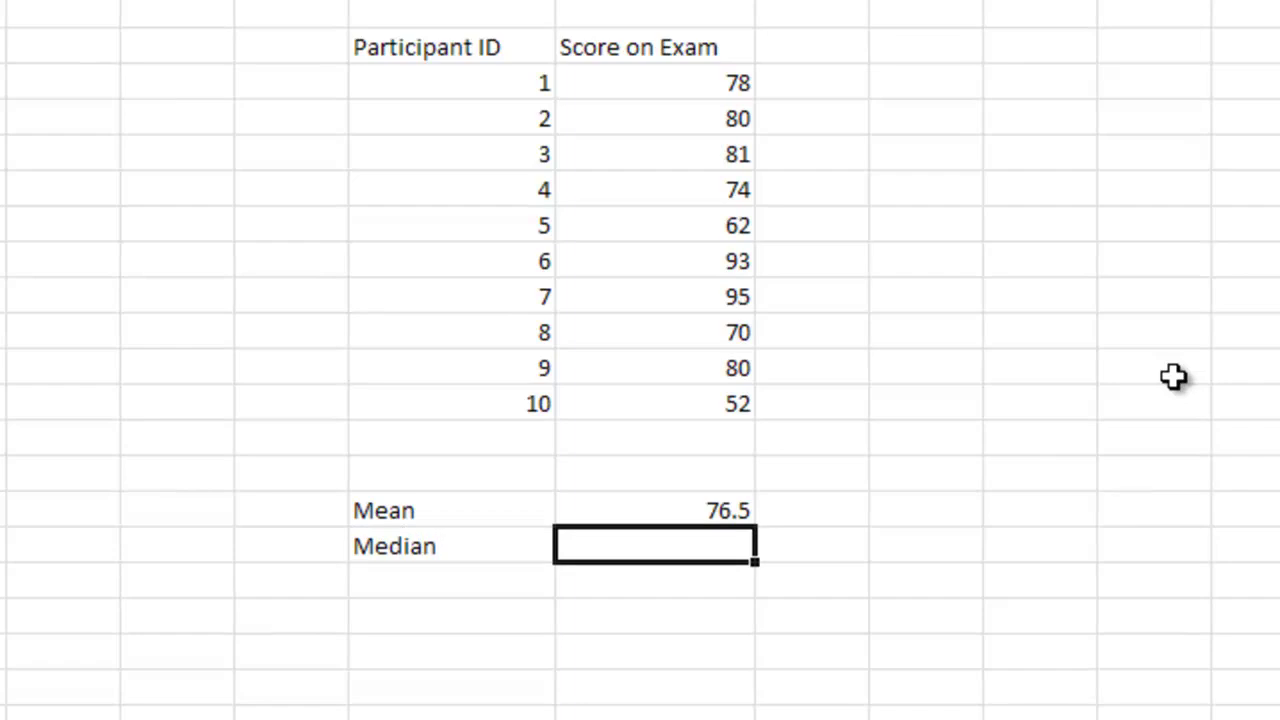
{"action": "type", "text": "=me"}
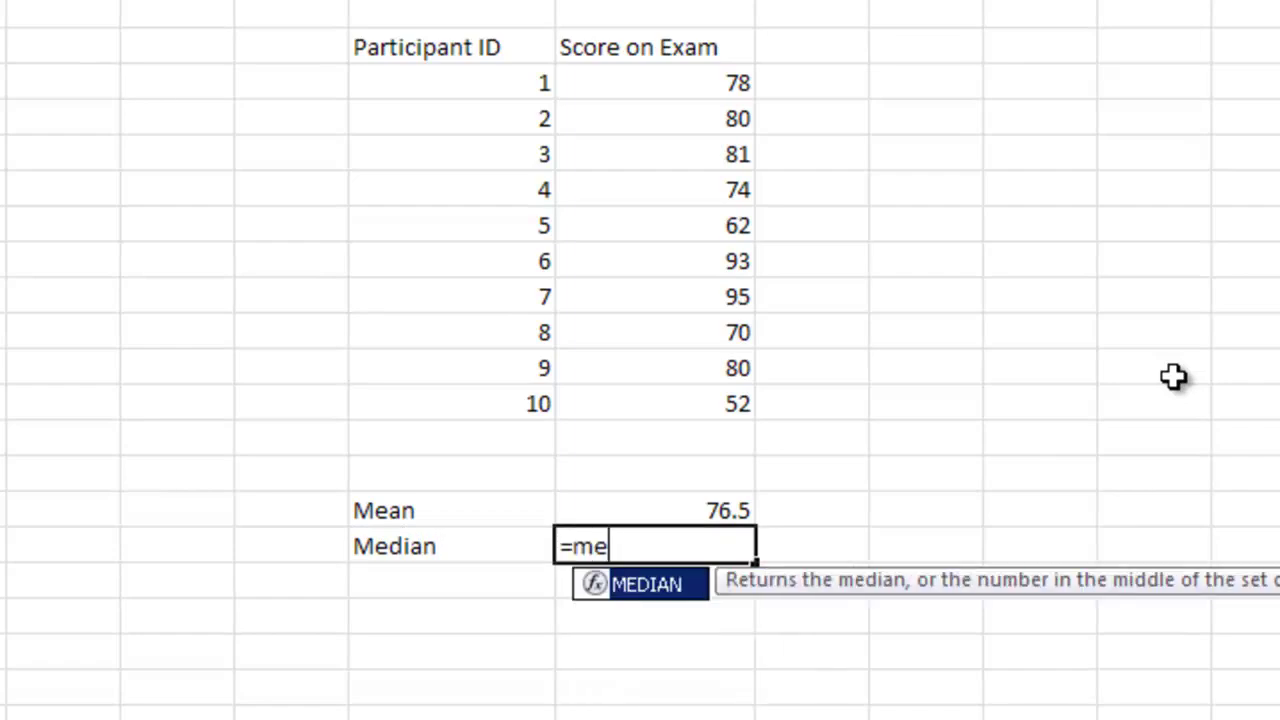
{"action": "type", "text": "dian("}
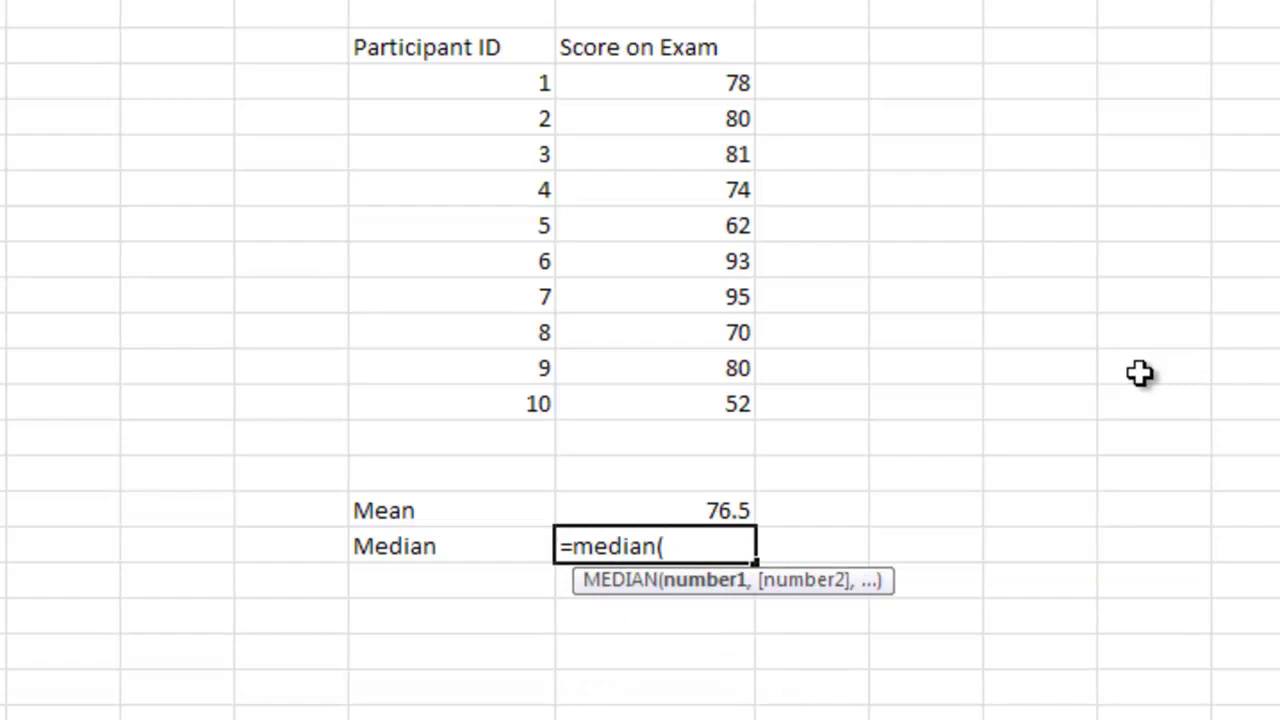
{"action": "left_click_drag", "start_coordinate": [719, 80], "coordinate": [694, 397]}
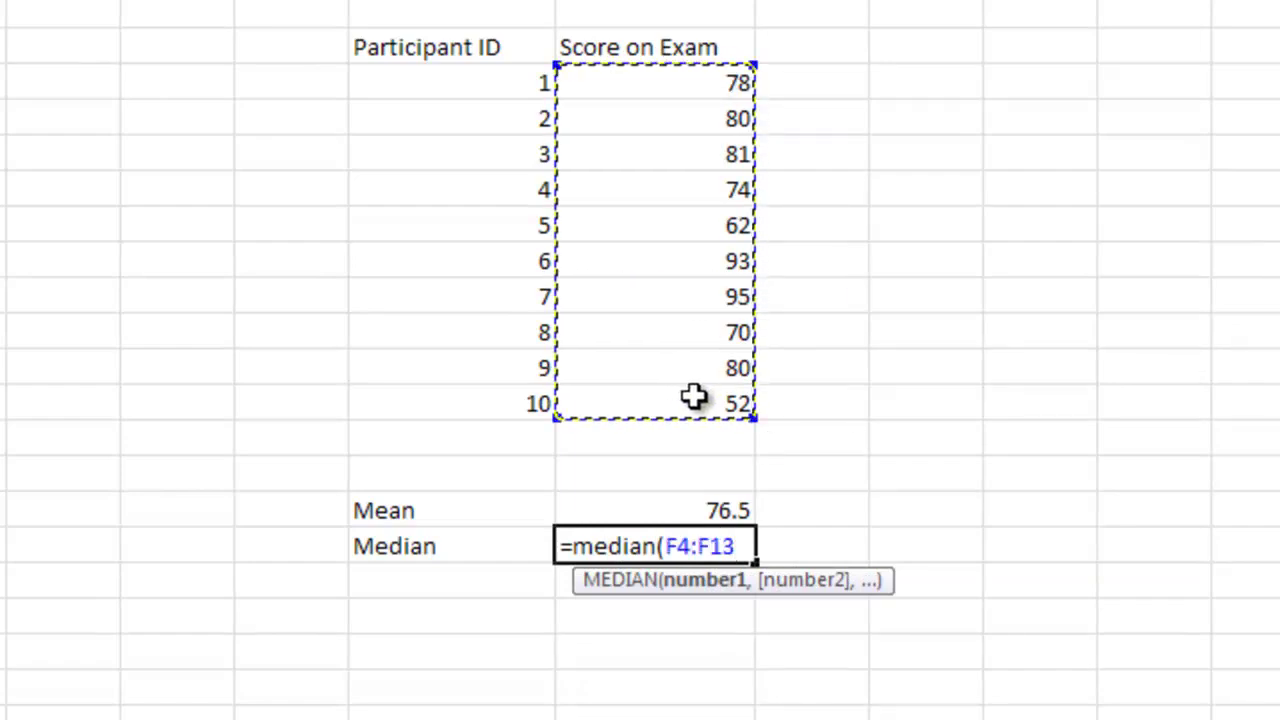
{"action": "type", "text": ")"}
{"action": "key", "text": "Return"}
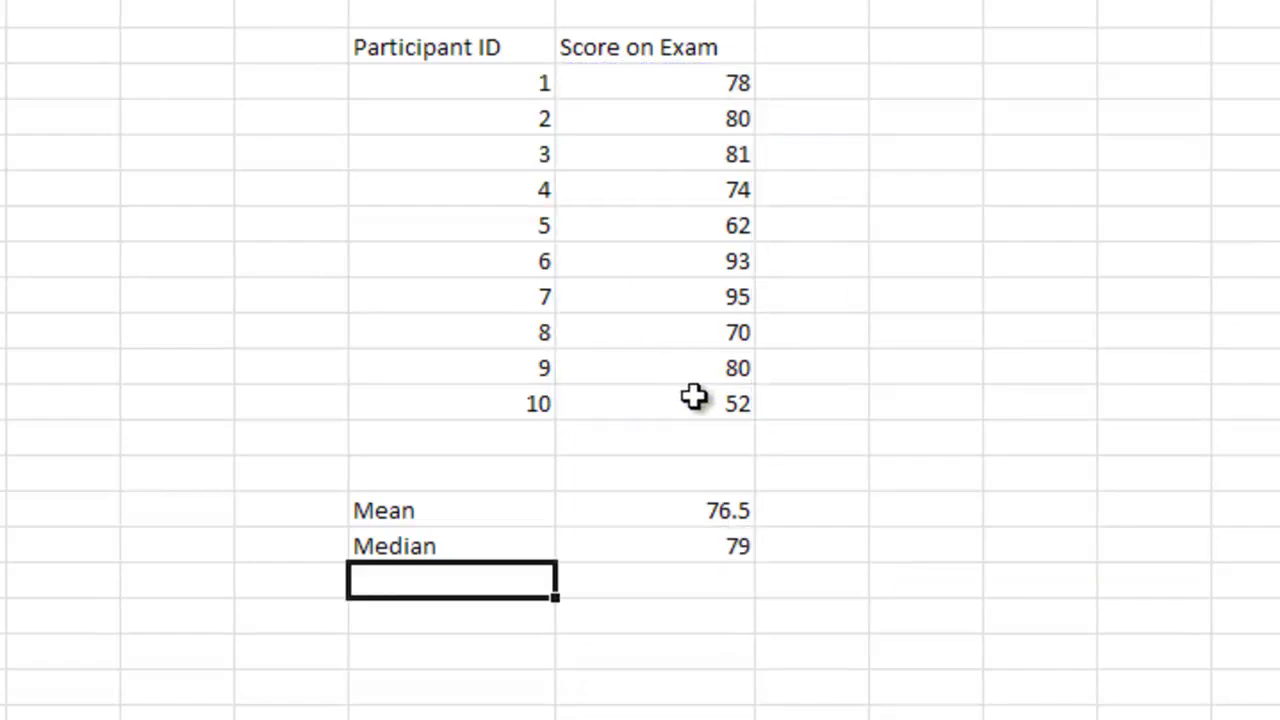
- Label a Mode row and enter =MODE(F4:F13), returning 80
{"action": "type", "text": "Mode"}
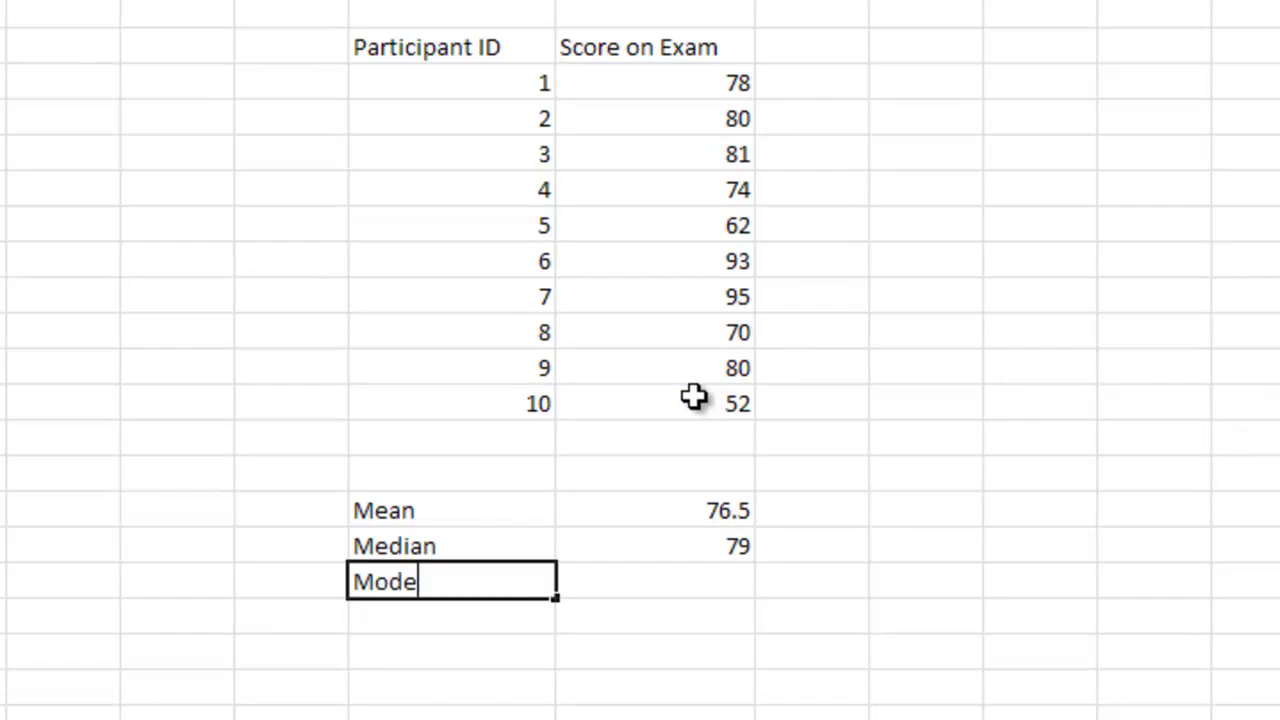
{"action": "key", "text": "Tab"}
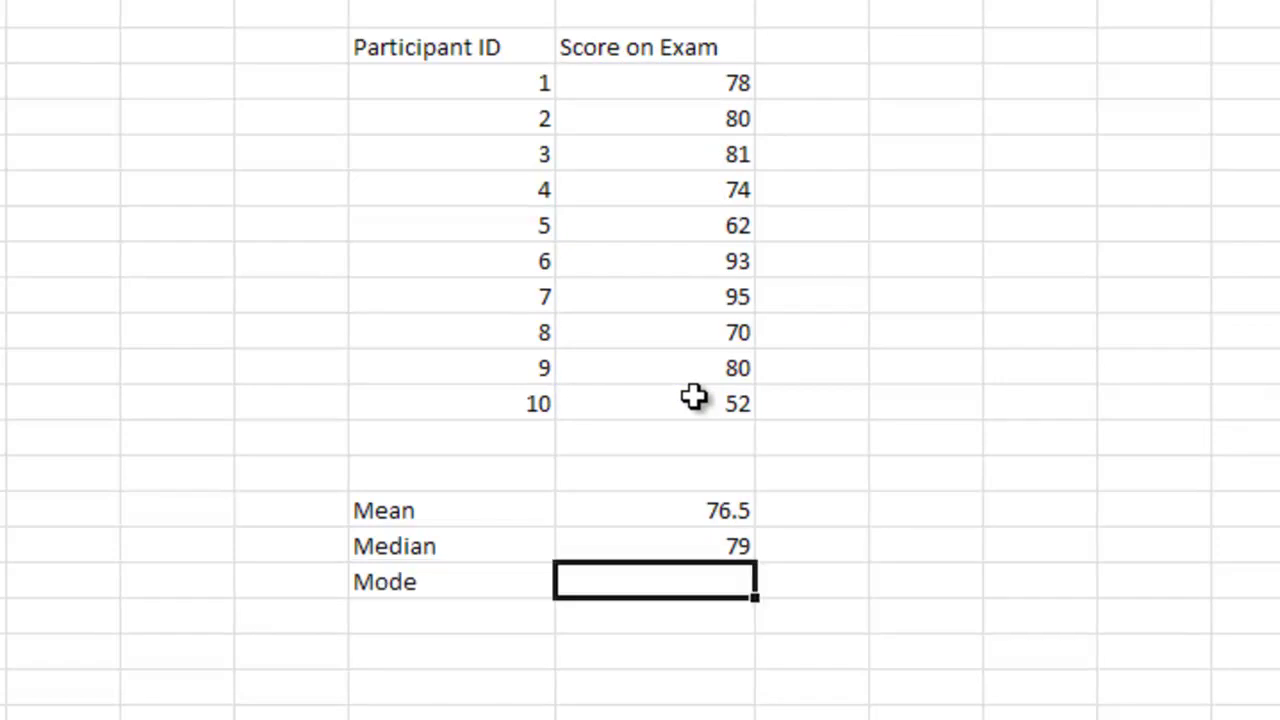
{"action": "type", "text": "=mode("}
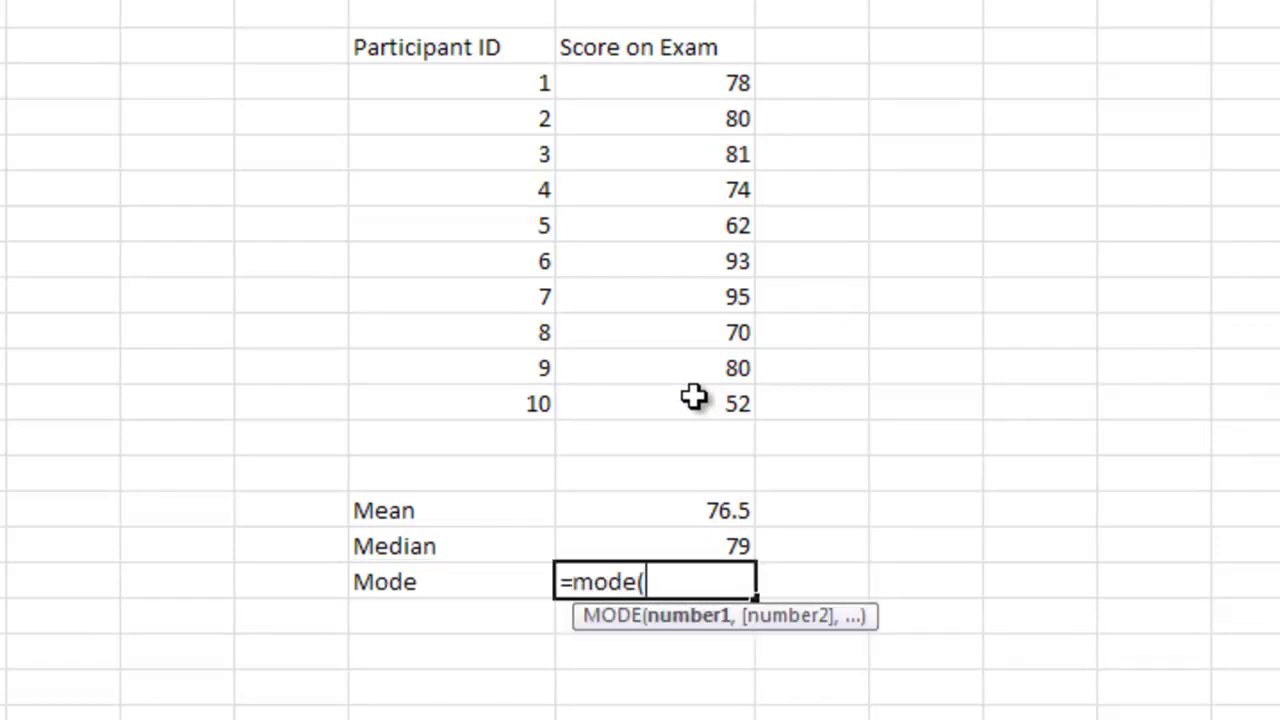
{"action": "left_click_drag", "start_coordinate": [677, 85], "coordinate": [651, 425]}
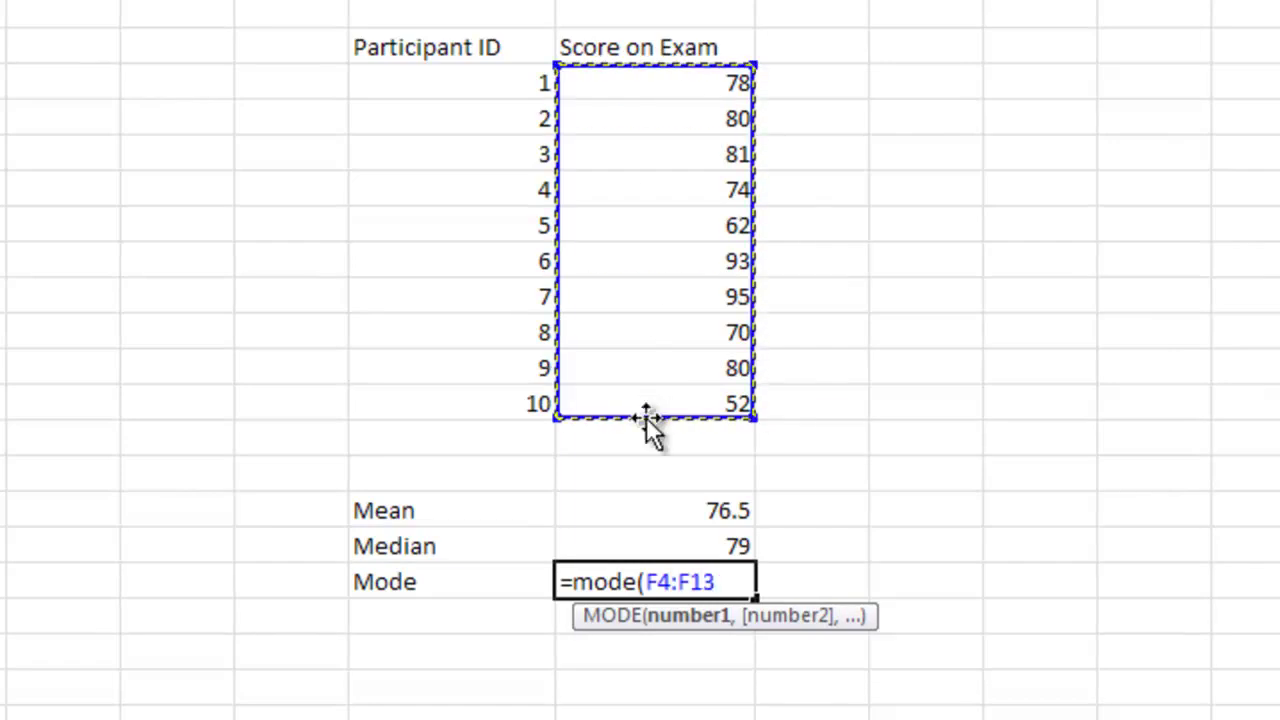
{"action": "key", "text": "Return"}
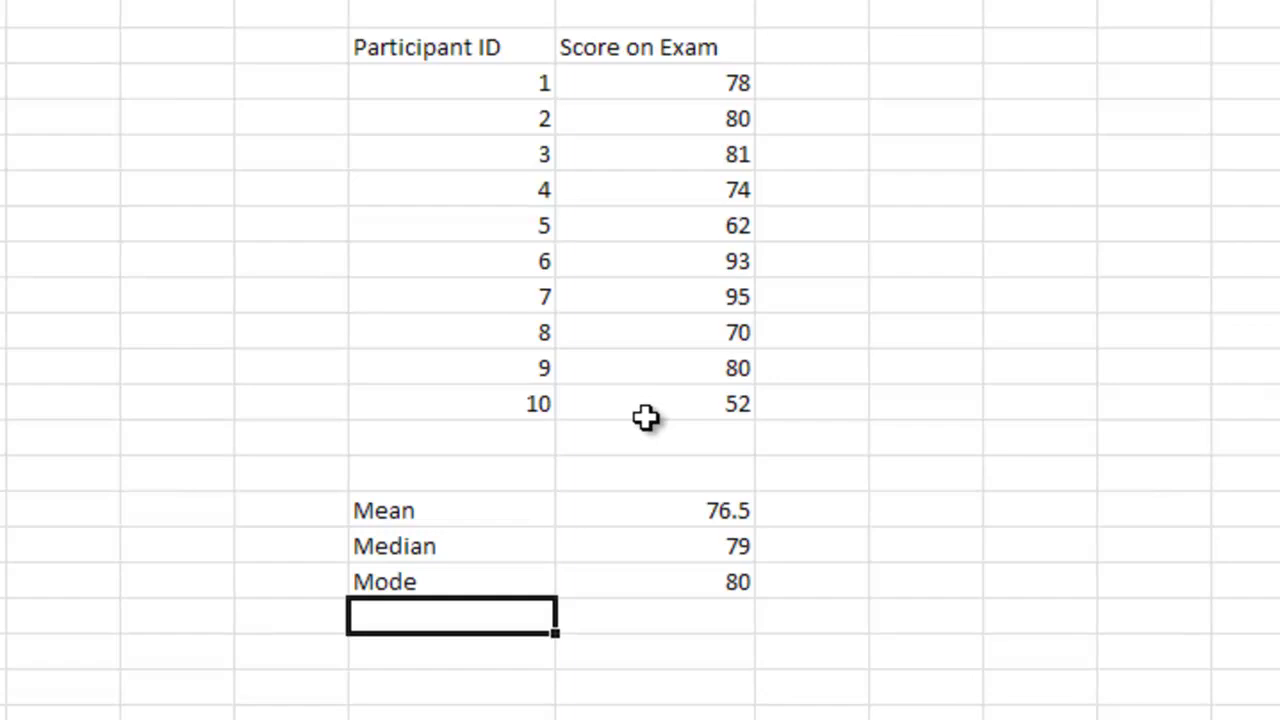
- Type the labels 'Maximum Score' and 'Minimum Score' in the two cells under Mode
{"action": "type", "text": "Maxmiu"}
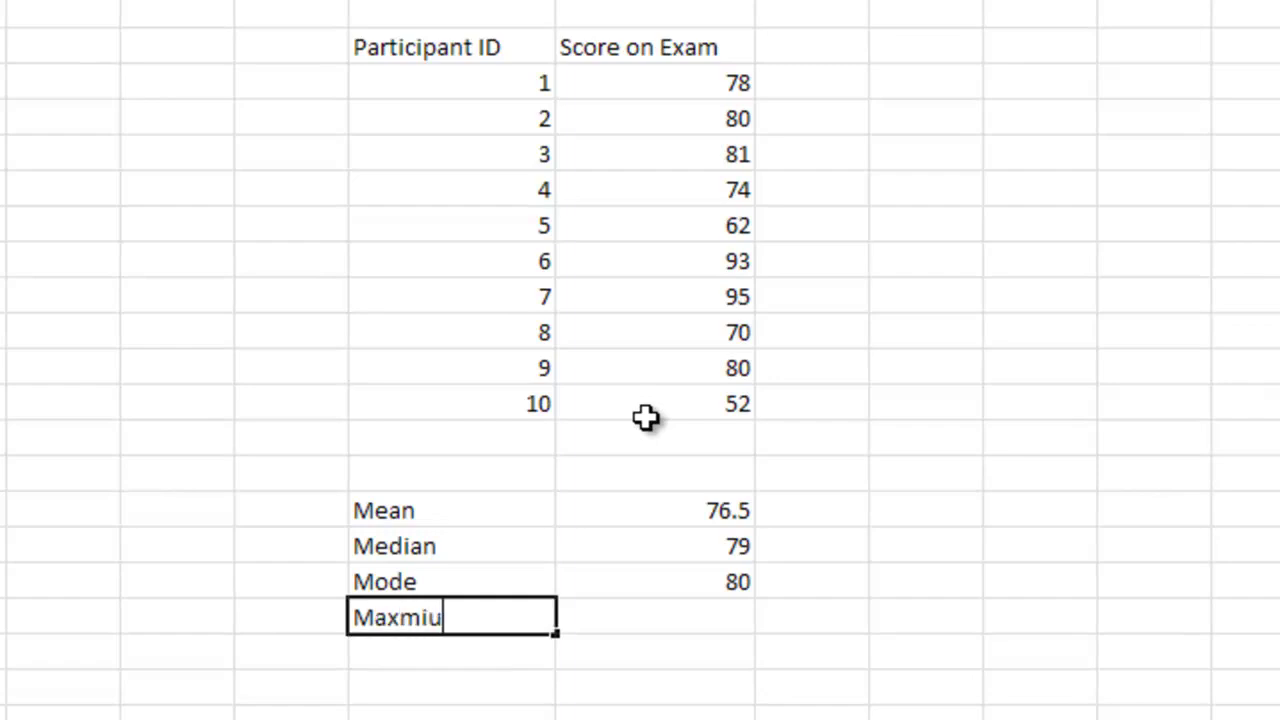
{"action": "key", "text": "BackSpace"}
{"action": "key", "text": "BackSpace"}
{"action": "key", "text": "BackSpace"}
{"action": "type", "text": "imum S"}
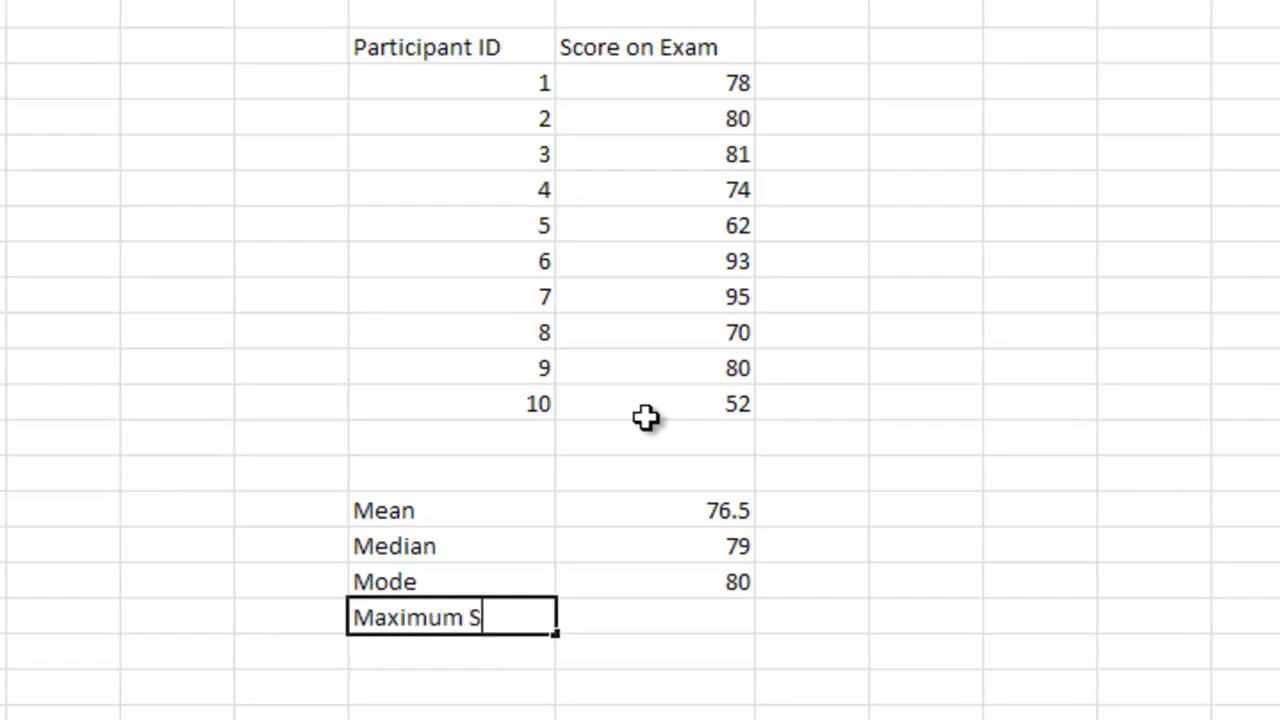
{"action": "type", "text": "core"}
{"action": "key", "text": "Return"}
{"action": "type", "text": "Minim"}
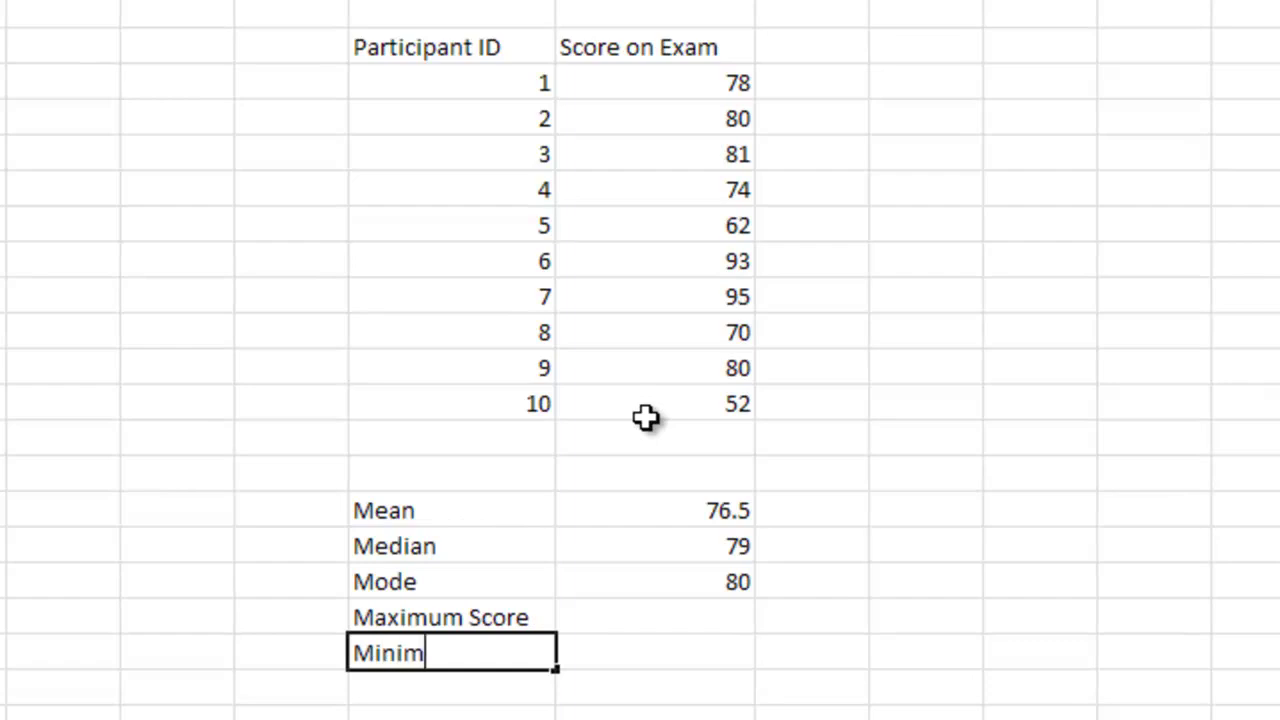
{"action": "type", "text": "um Scoreq"}
{"action": "key", "text": "BackSpace"}
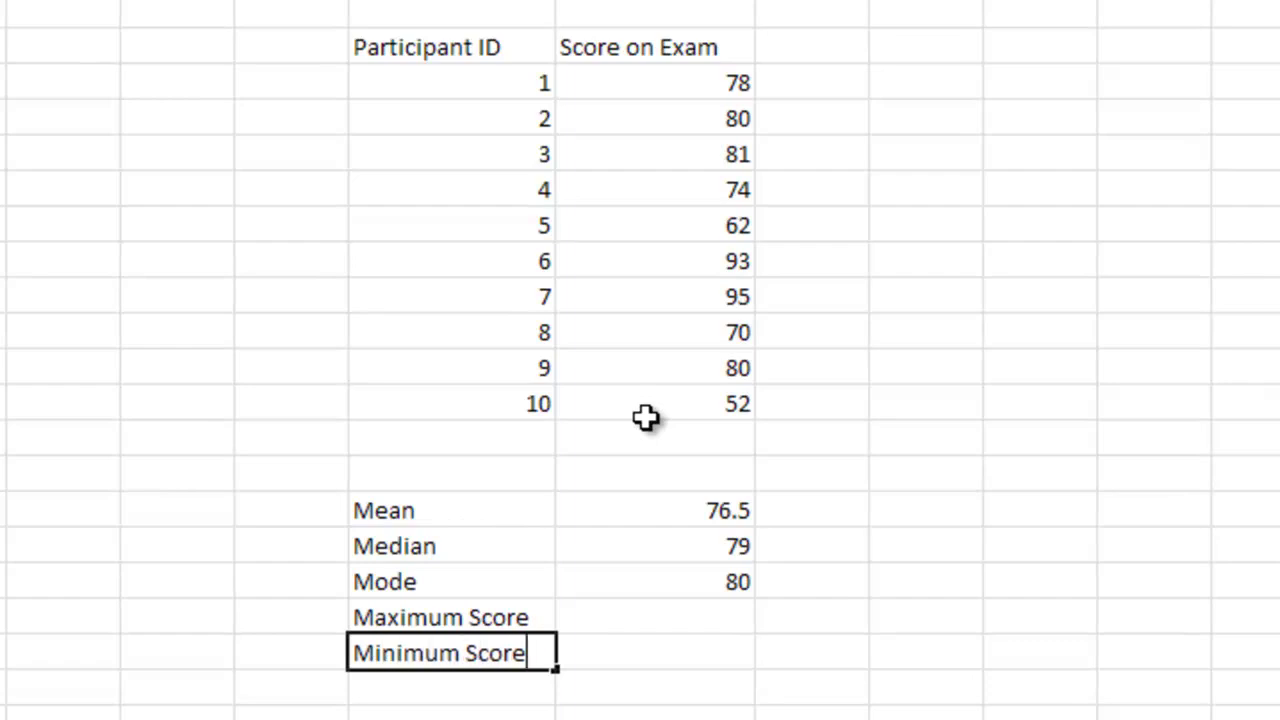
- Enter =MAX(F4:F13) beside Maximum Score, returning 95
{"action": "key", "text": "Tab"}
{"action": "key", "text": "Up"}
{"action": "type", "text": "="}
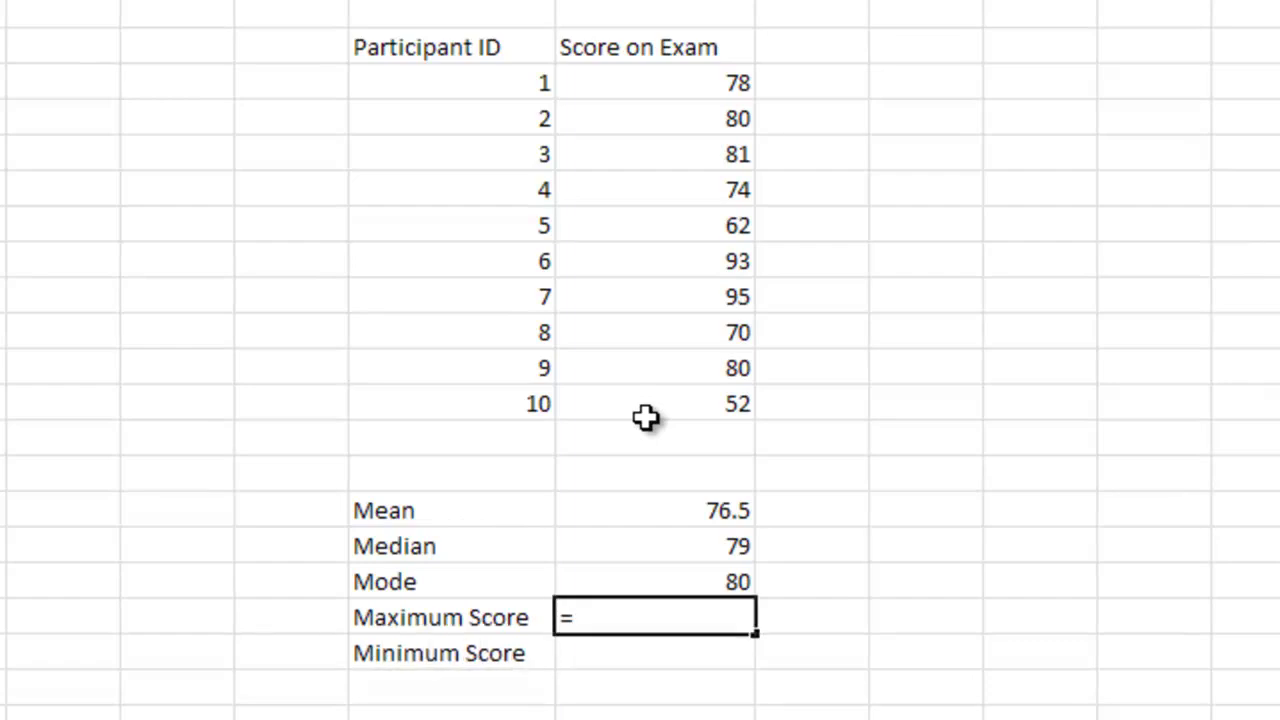
{"action": "type", "text": "max("}
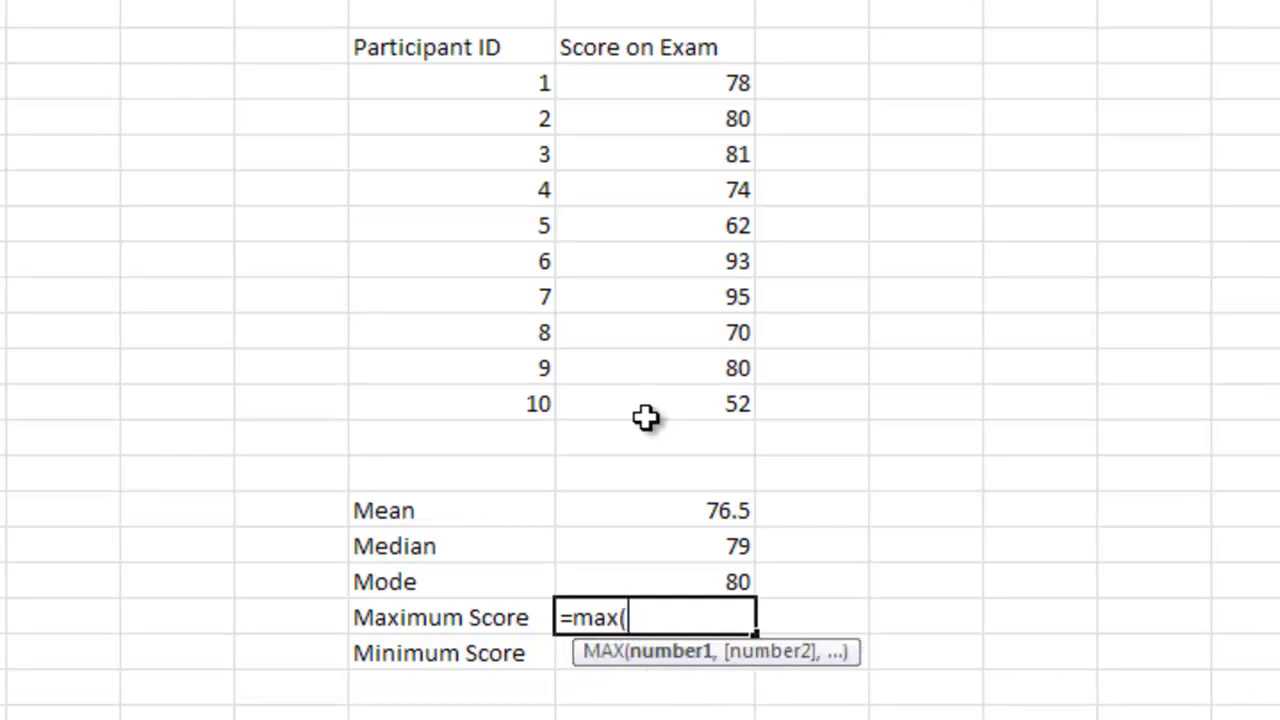
{"action": "left_click_drag", "start_coordinate": [622, 70], "coordinate": [655, 408]}
{"action": "key", "text": "Return"}
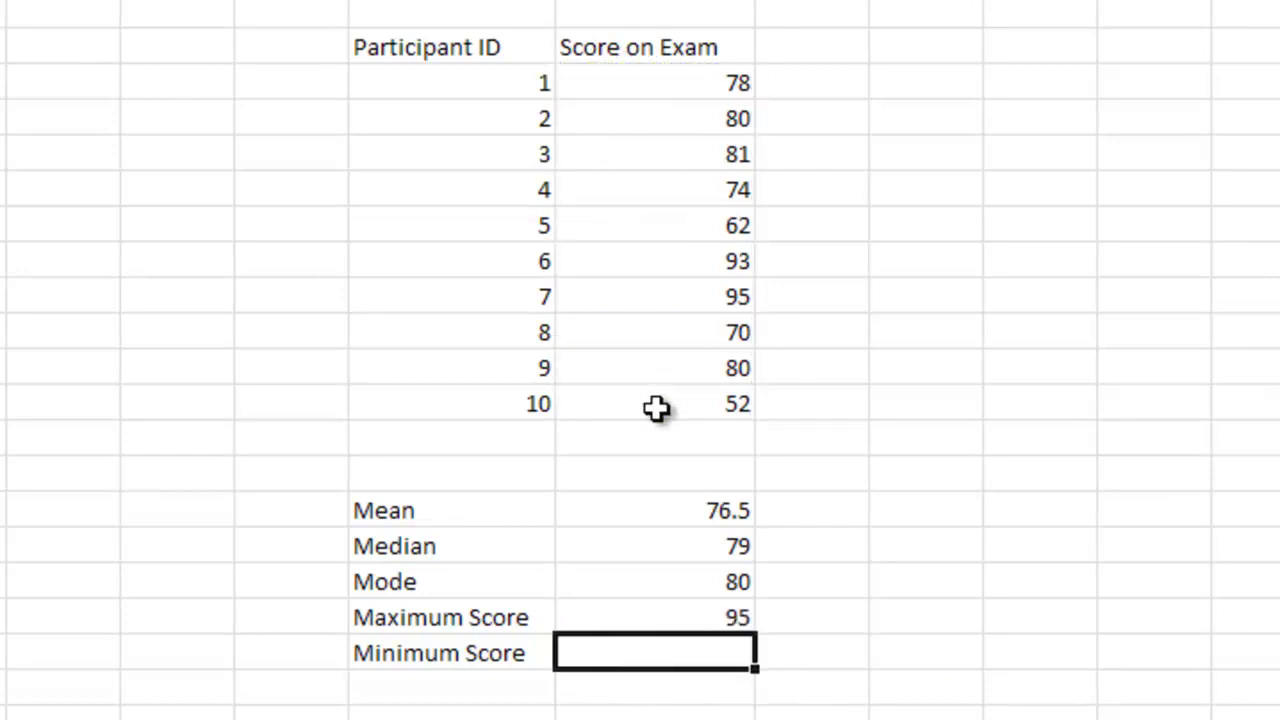
- Enter =MIN(F4:F13) beside Minimum Score, returning 52
{"action": "type", "text": "=min"}
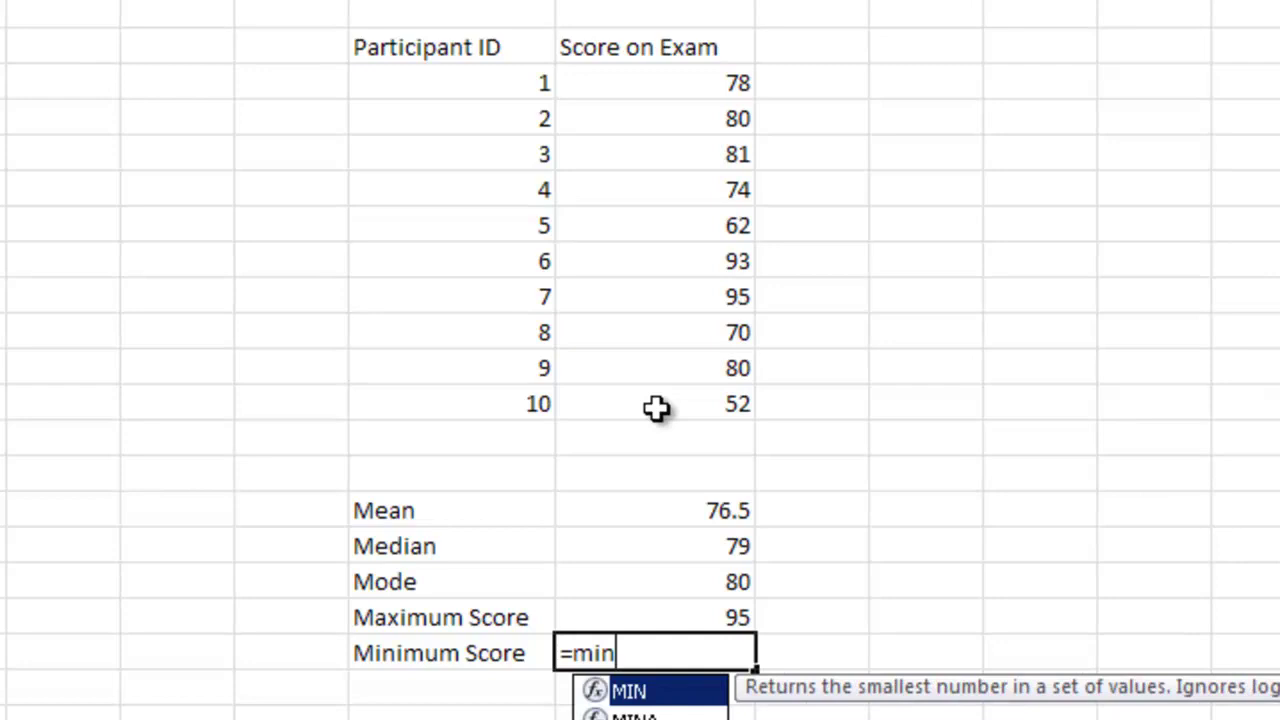
{"action": "left_click_drag", "start_coordinate": [640, 83], "coordinate": [641, 404]}
{"action": "key", "text": "Return"}
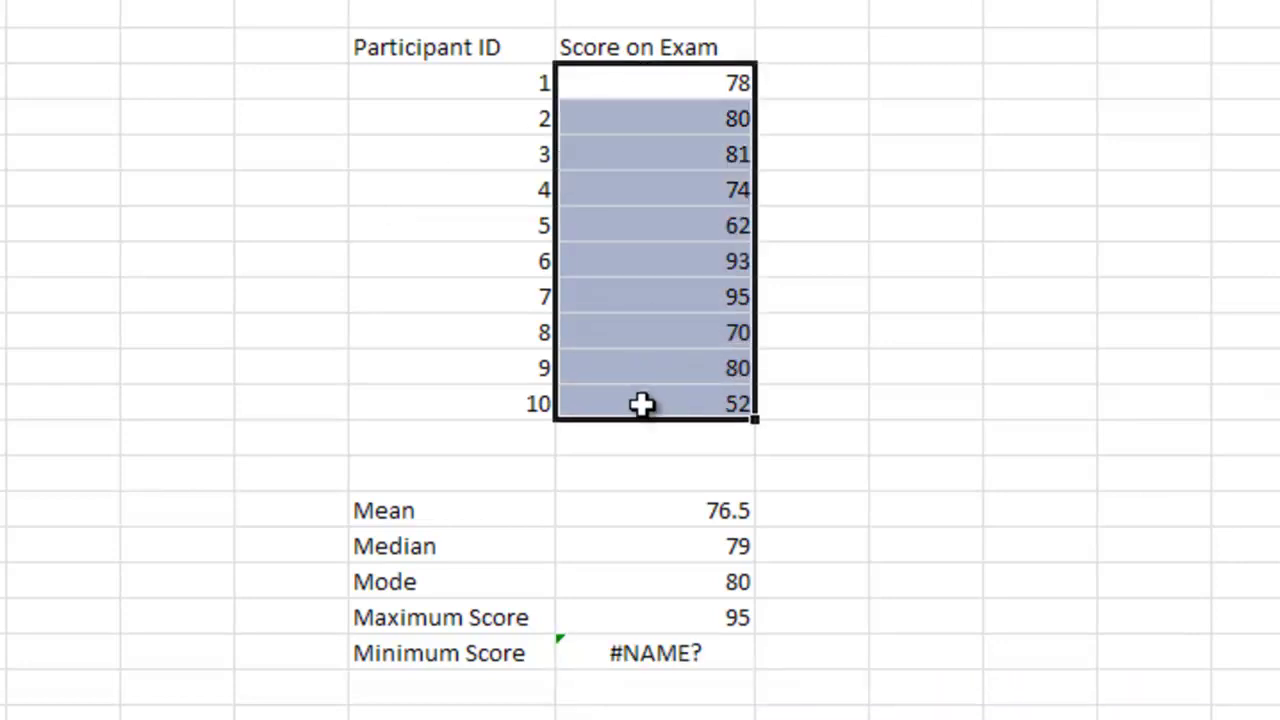
{"action": "left_click", "coordinate": [727, 642]}
{"action": "type", "text": "="}
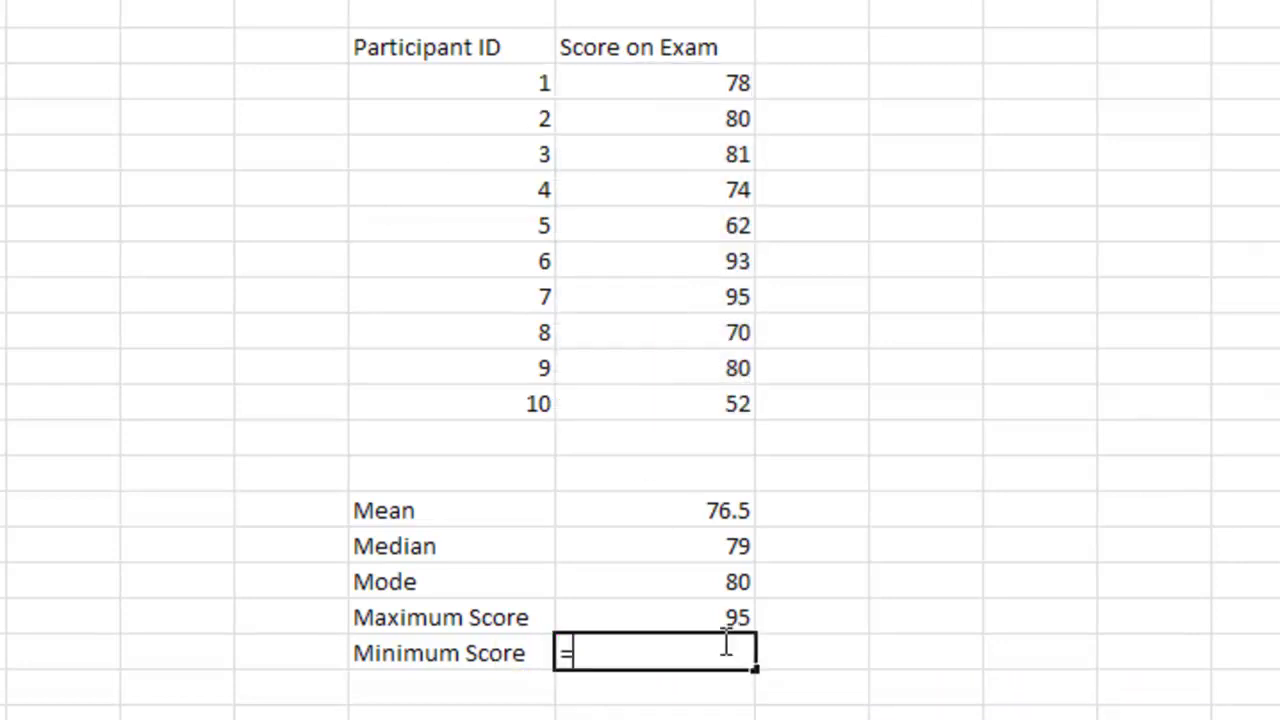
{"action": "type", "text": "min ("}
{"action": "key", "text": "BackSpace"}
{"action": "key", "text": "BackSpace"}
{"action": "type", "text": "("}
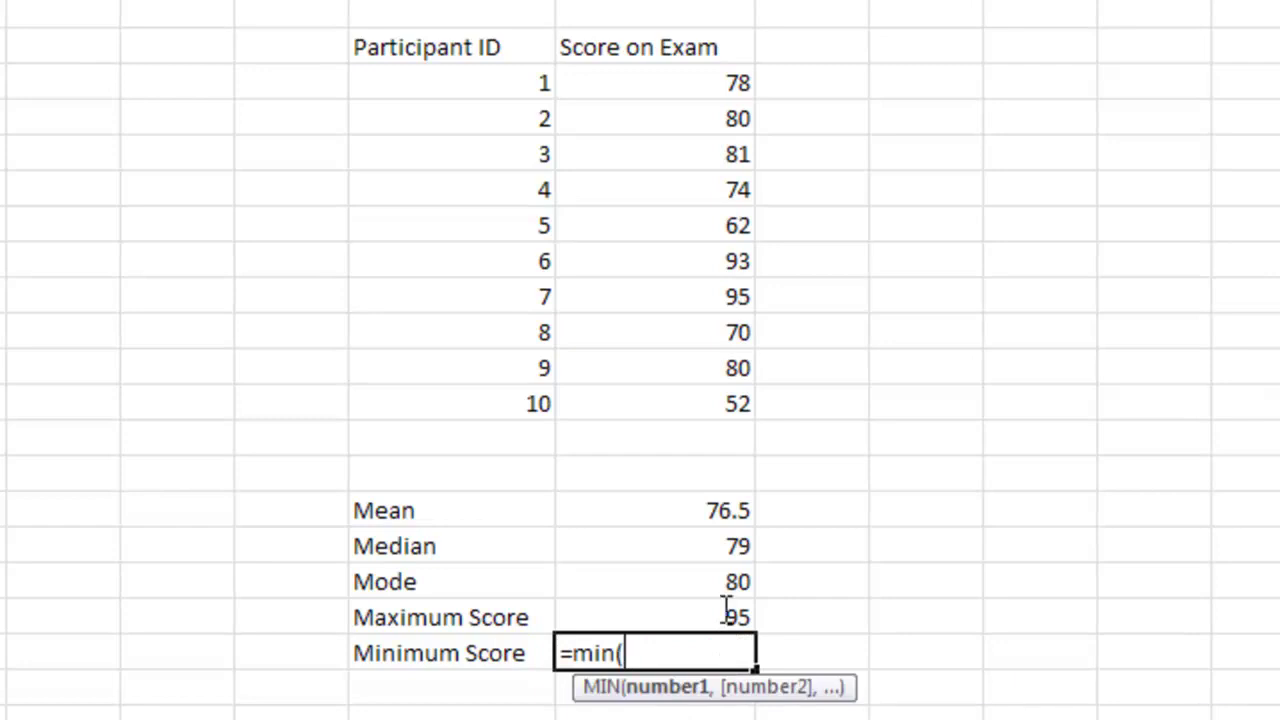
{"action": "left_click_drag", "start_coordinate": [691, 100], "coordinate": [677, 418]}
{"action": "type", "text": ")"}
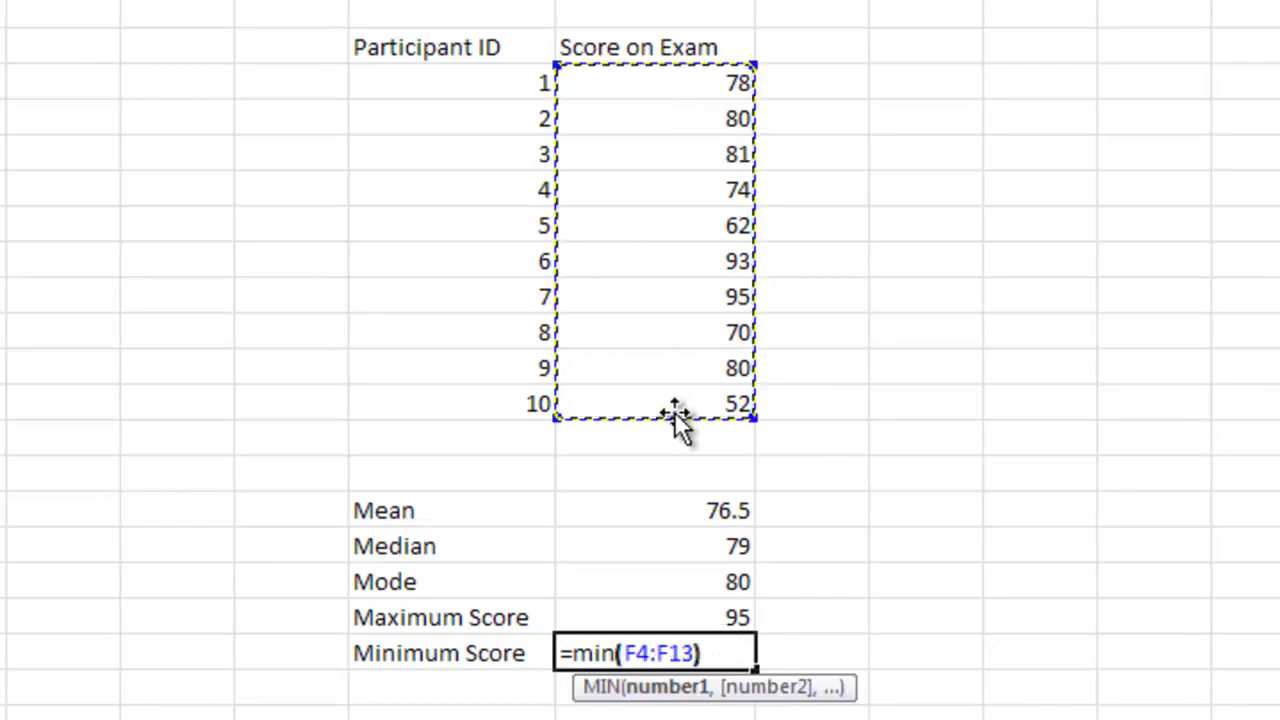
{"action": "key", "text": "Return"}
{"action": "key", "text": "Left"}
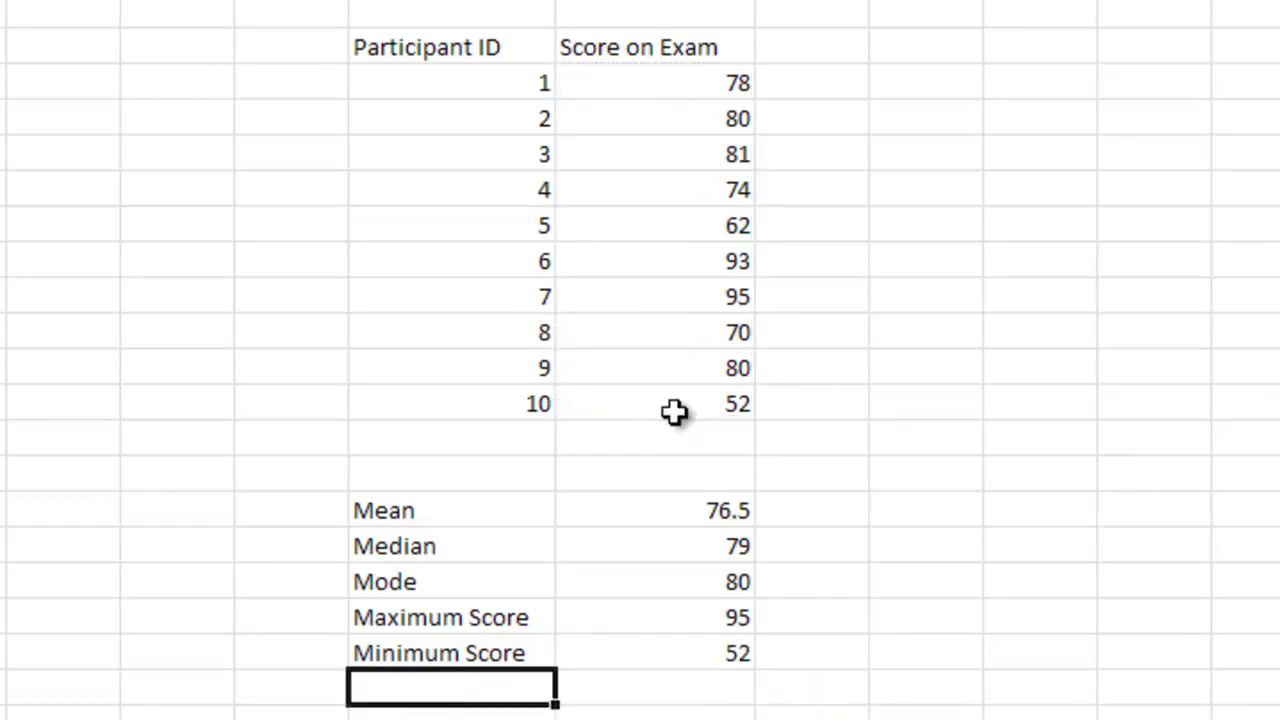
- Label a Standard Deviation row with =STDEV(F4:F13) giving 12.99786307, and widen column E
{"action": "type", "text": "Standard"}
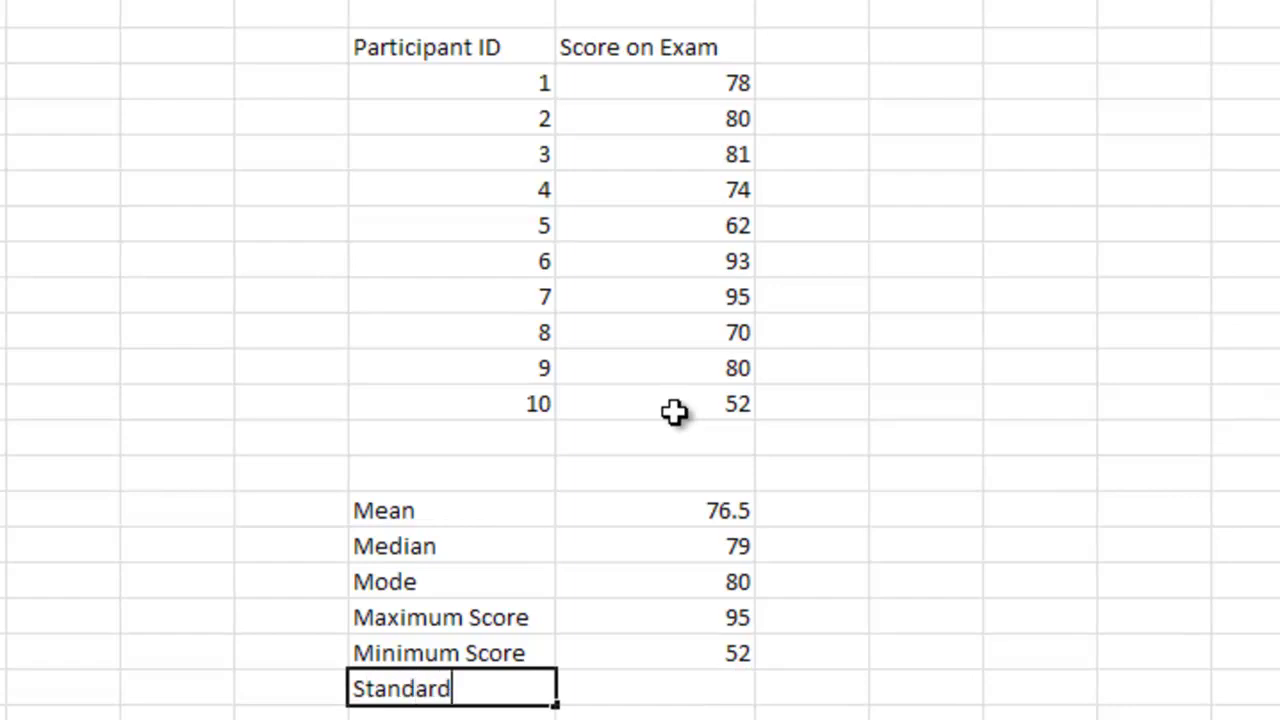
{"action": "type", "text": " E"}
{"action": "key", "text": "BackSpace"}
{"action": "type", "text": "Deviation"}
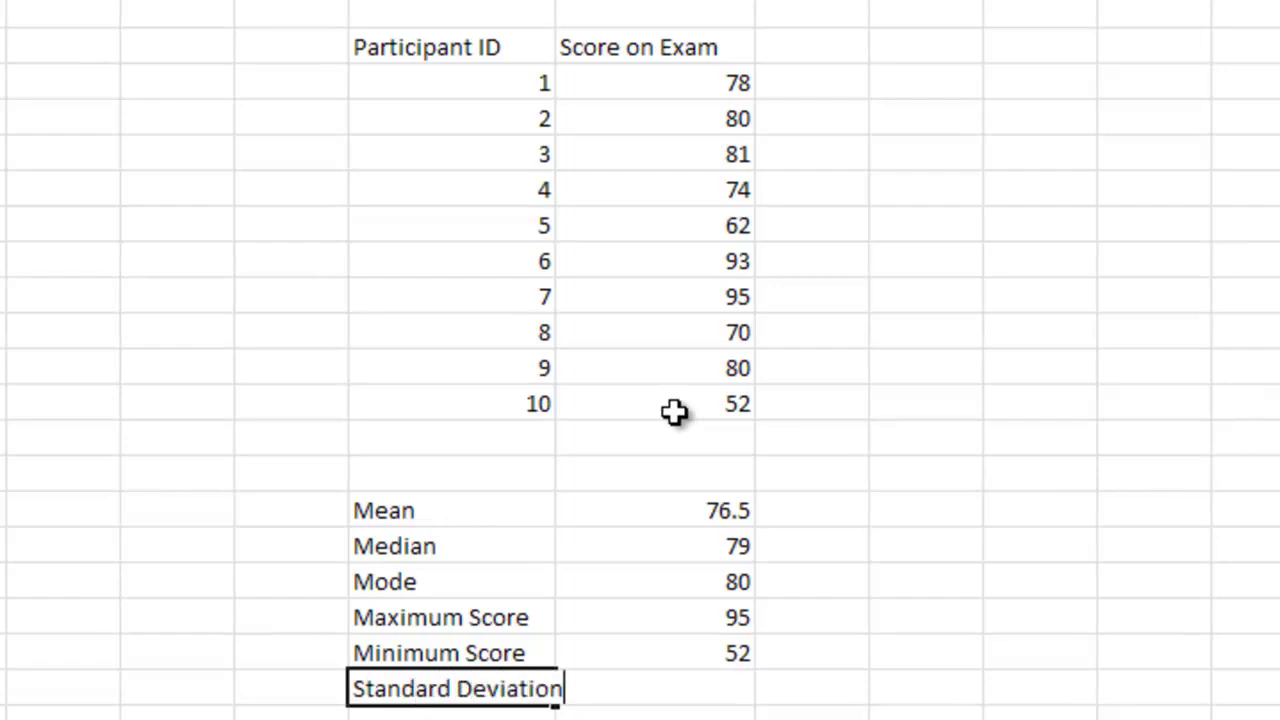
{"action": "key", "text": "Right"}
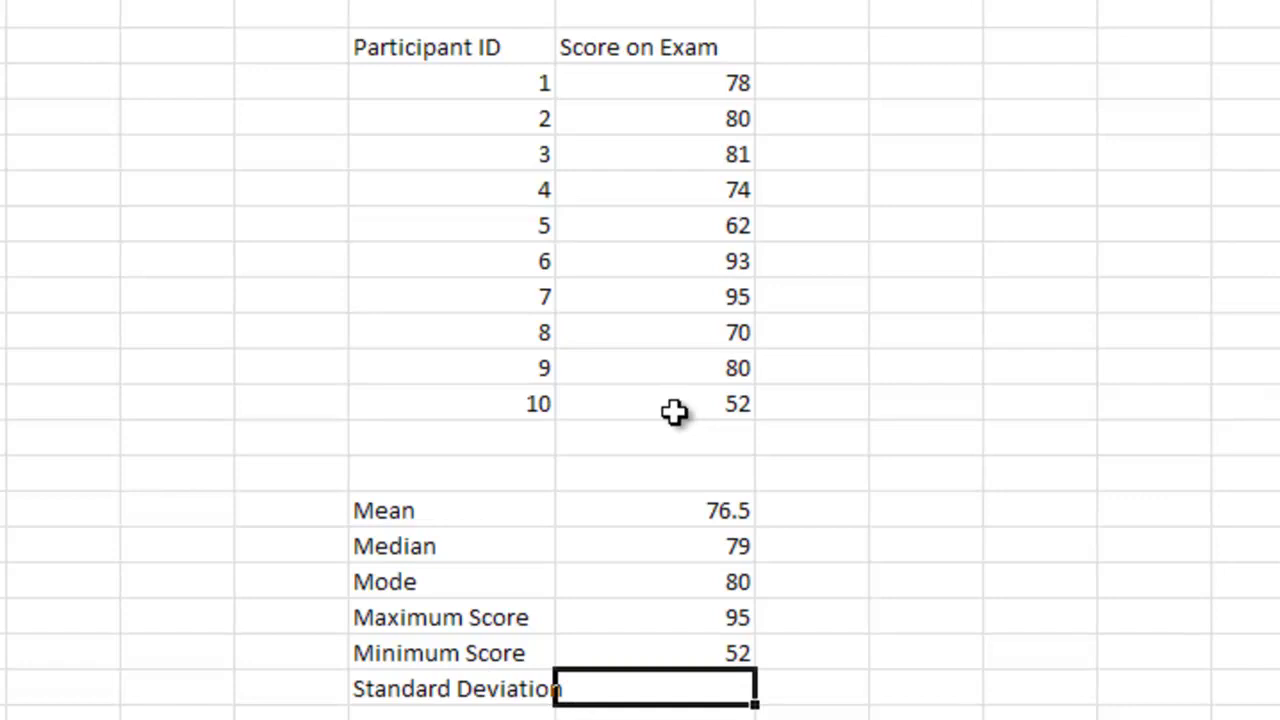
{"action": "type", "text": "=st"}
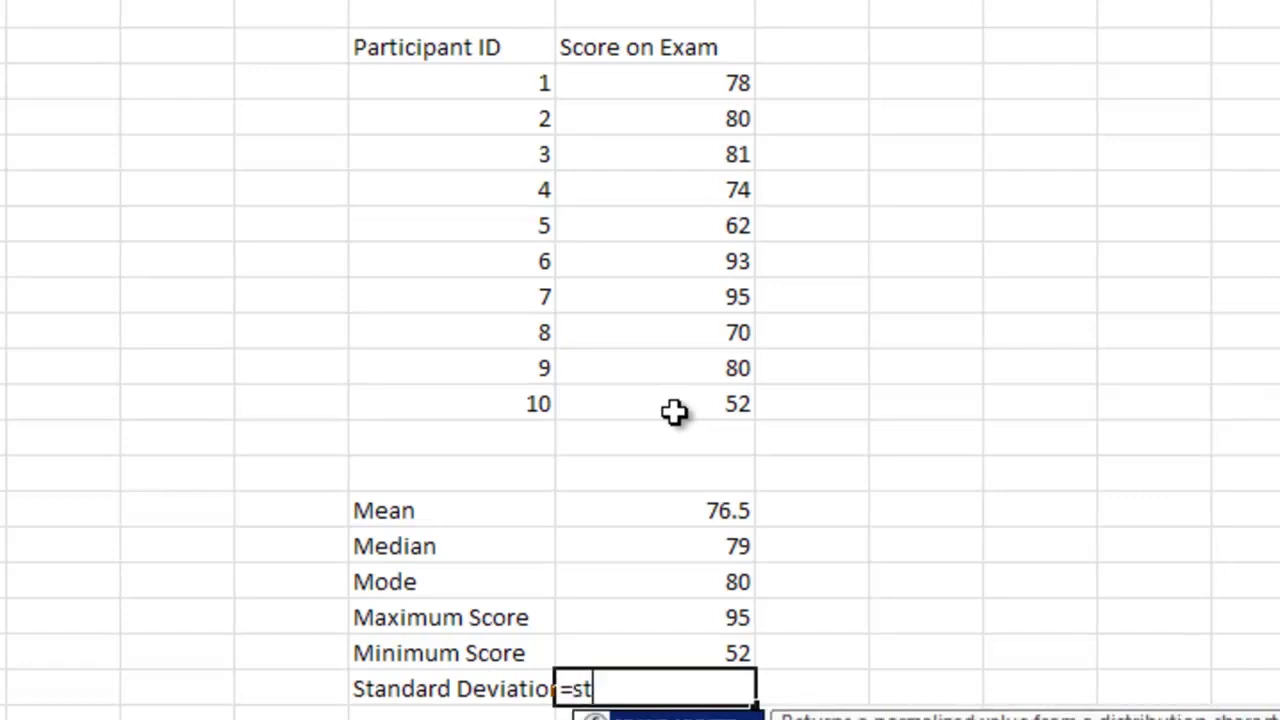
{"action": "type", "text": "dev"}
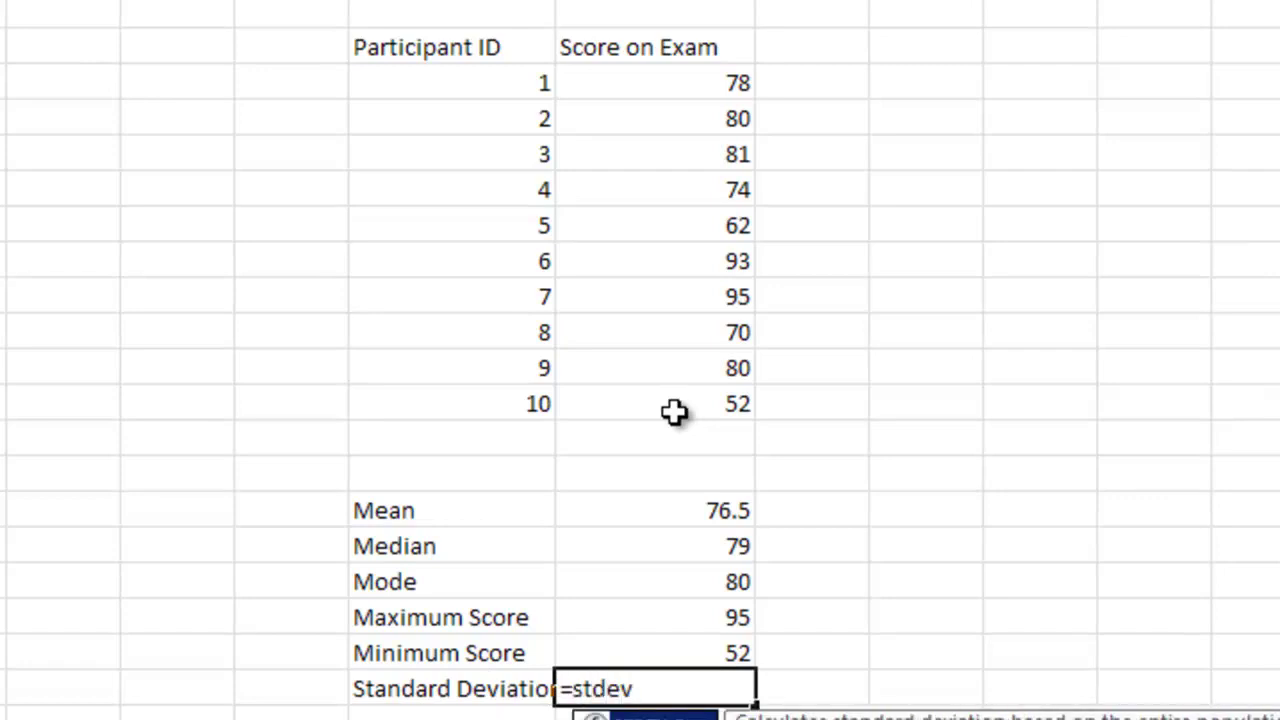
{"action": "type", "text": "("}
{"action": "left_click_drag", "start_coordinate": [700, 77], "coordinate": [697, 418]}
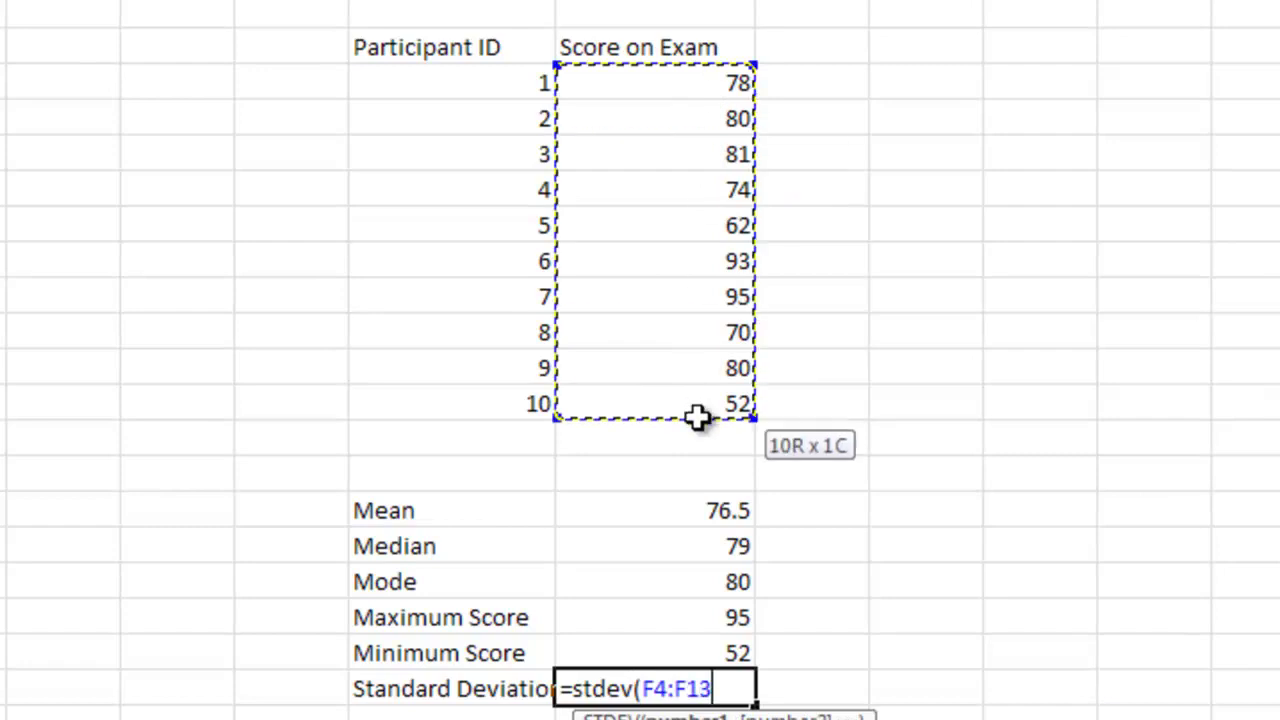
{"action": "type", "text": ")"}
{"action": "key", "text": "Return"}
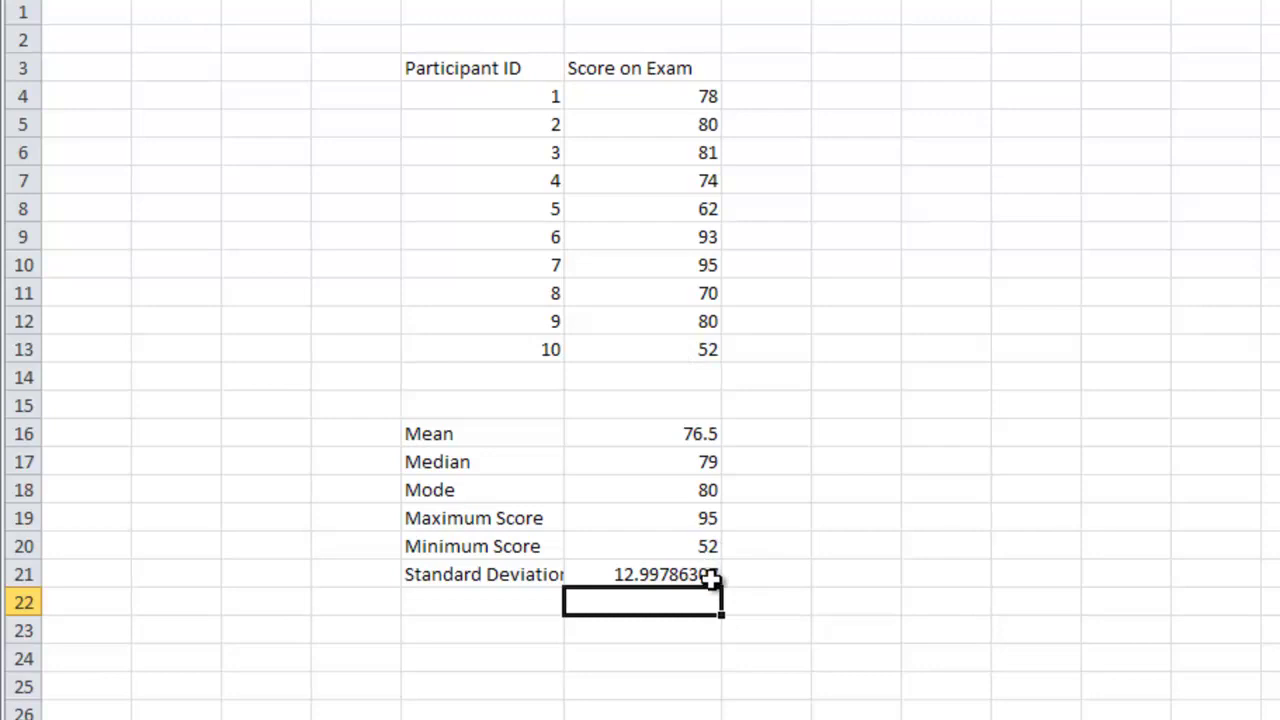
{"action": "left_click_drag", "start_coordinate": [564, 2], "coordinate": [600, 2]}
- Label a Range row in E22 and enter =F19-F20, returning 43
{"action": "left_click", "coordinate": [526, 603]}
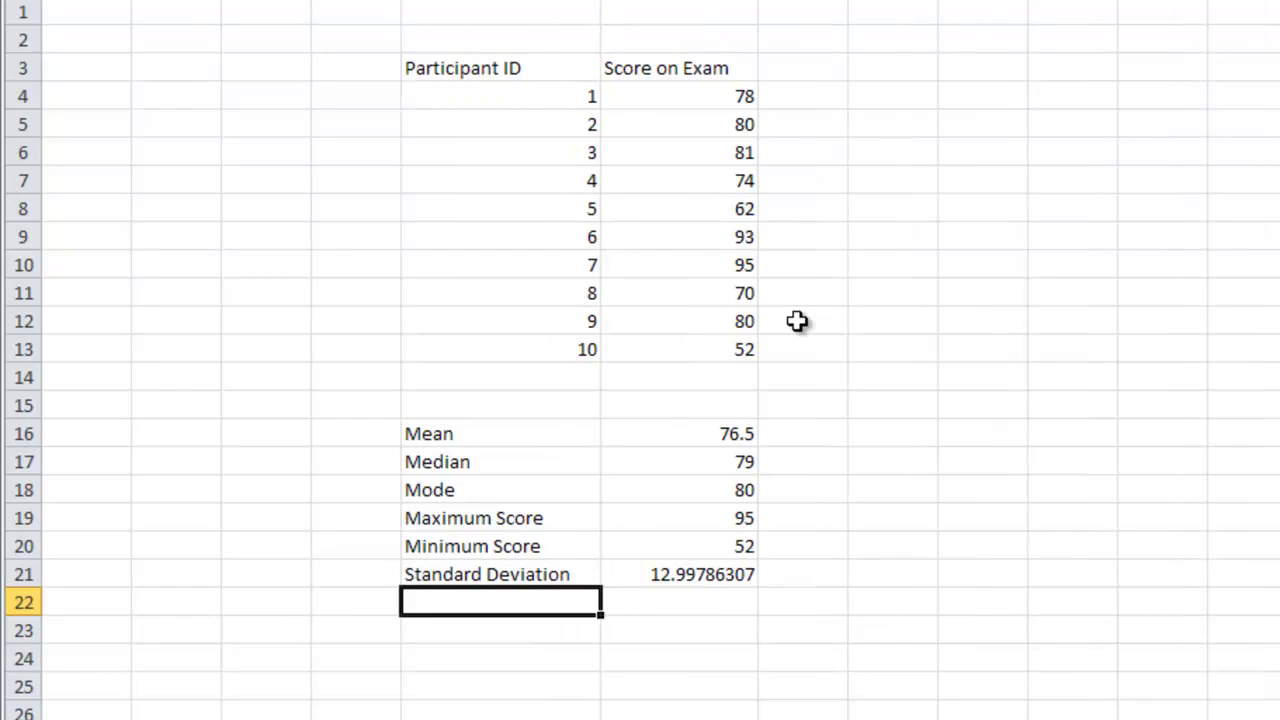
{"action": "type", "text": "Range"}
{"action": "key", "text": "Tab"}
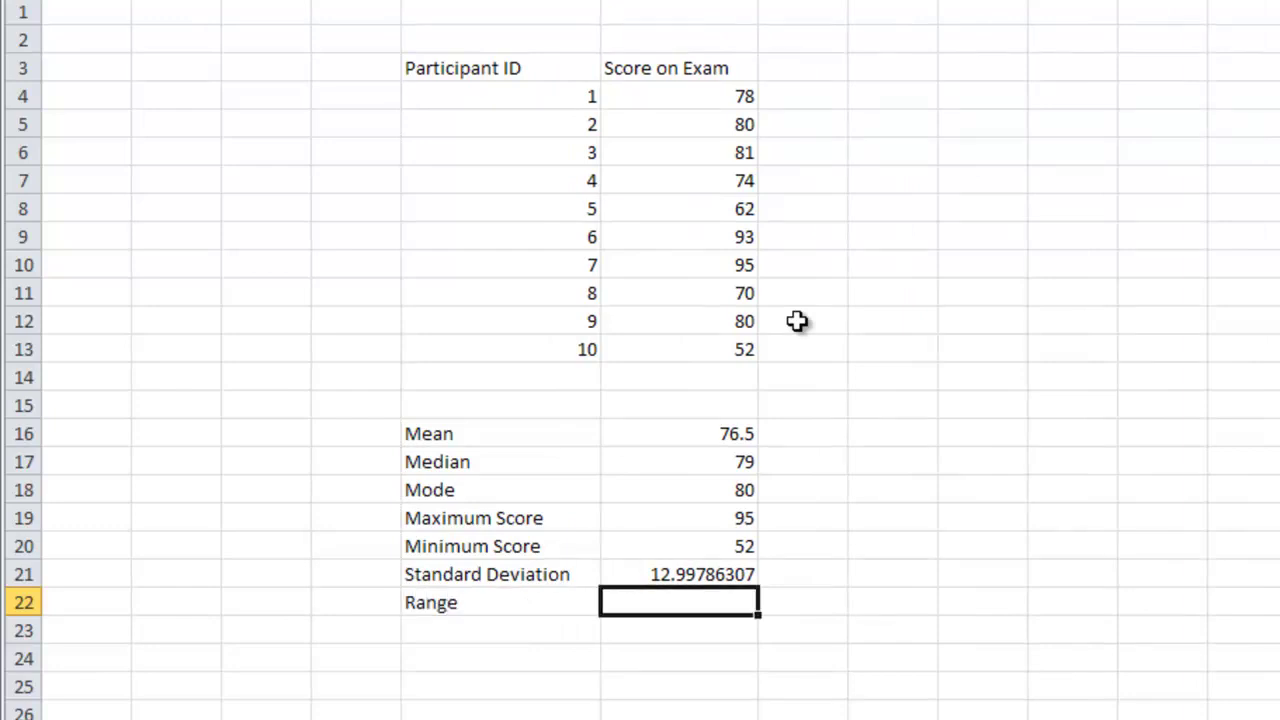
{"action": "type", "text": "=range"}
{"action": "key", "text": "BackSpace"}
{"action": "key", "text": "BackSpace"}
{"action": "key", "text": "BackSpace"}
{"action": "key", "text": "BackSpace"}
{"action": "key", "text": "BackSpace"}
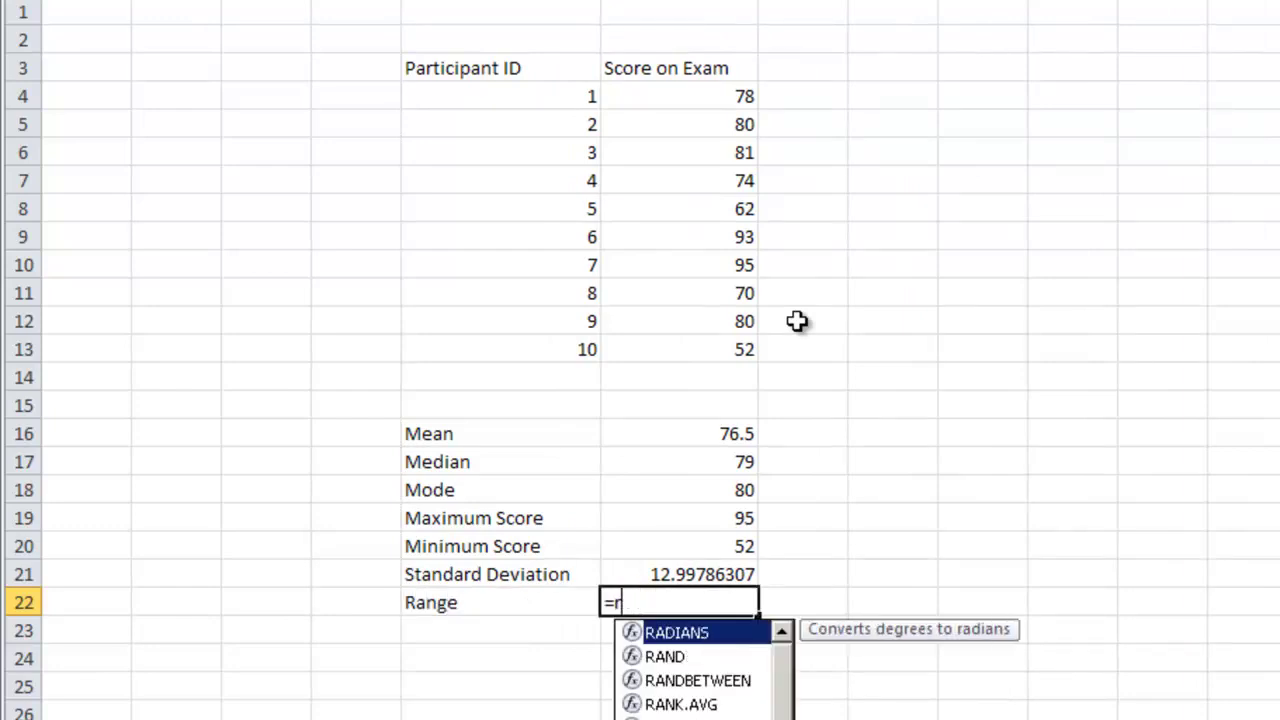
{"action": "left_click", "coordinate": [642, 520]}
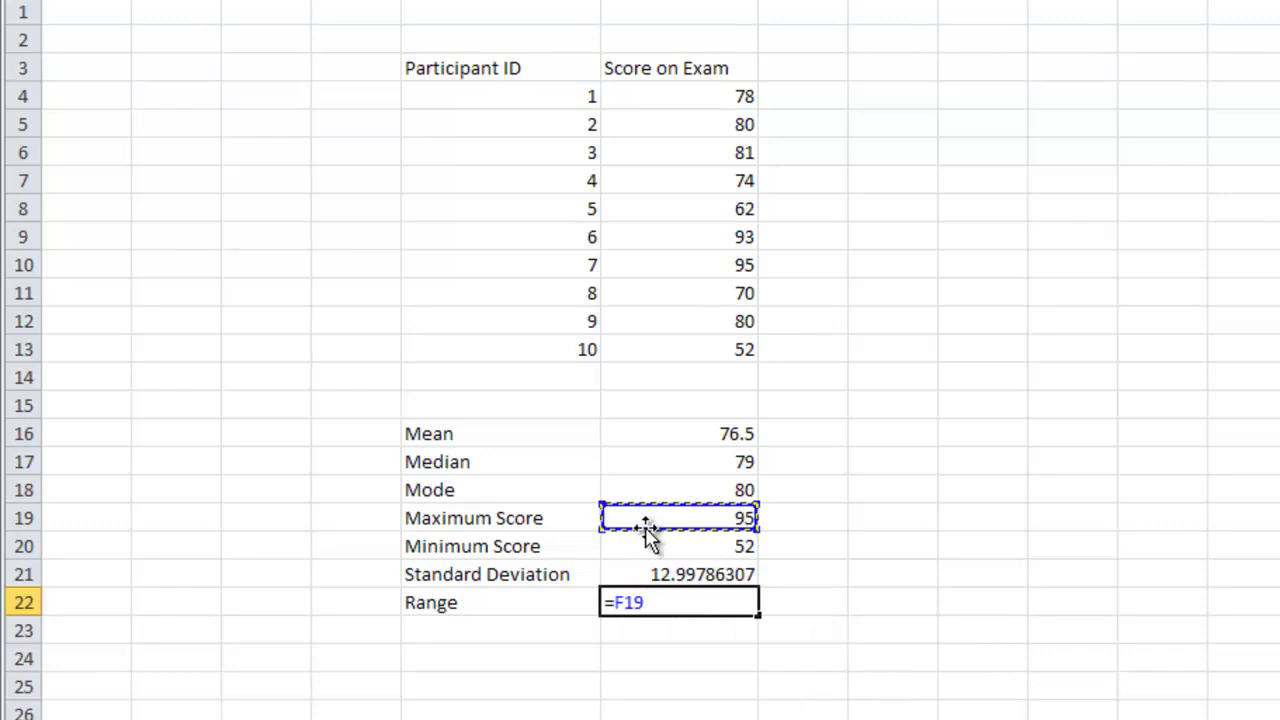
{"action": "type", "text": "-"}
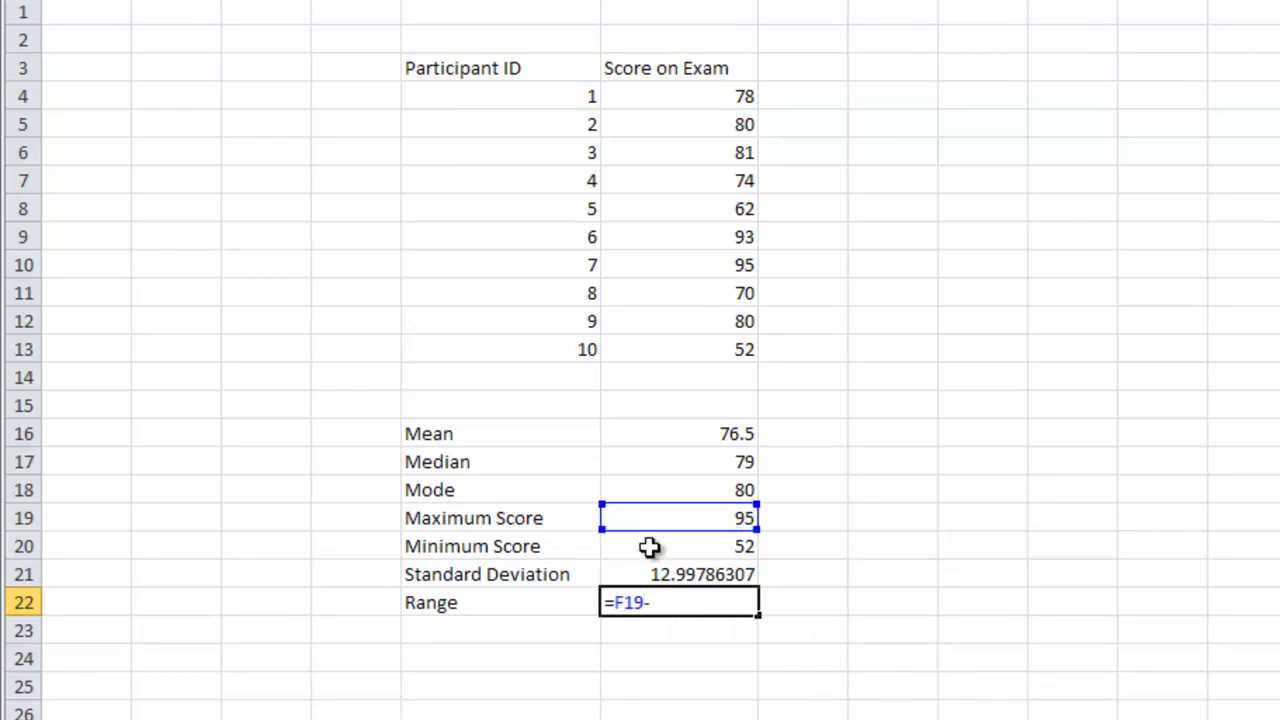
{"action": "left_click", "coordinate": [650, 546]}
{"action": "key", "text": "Return"}
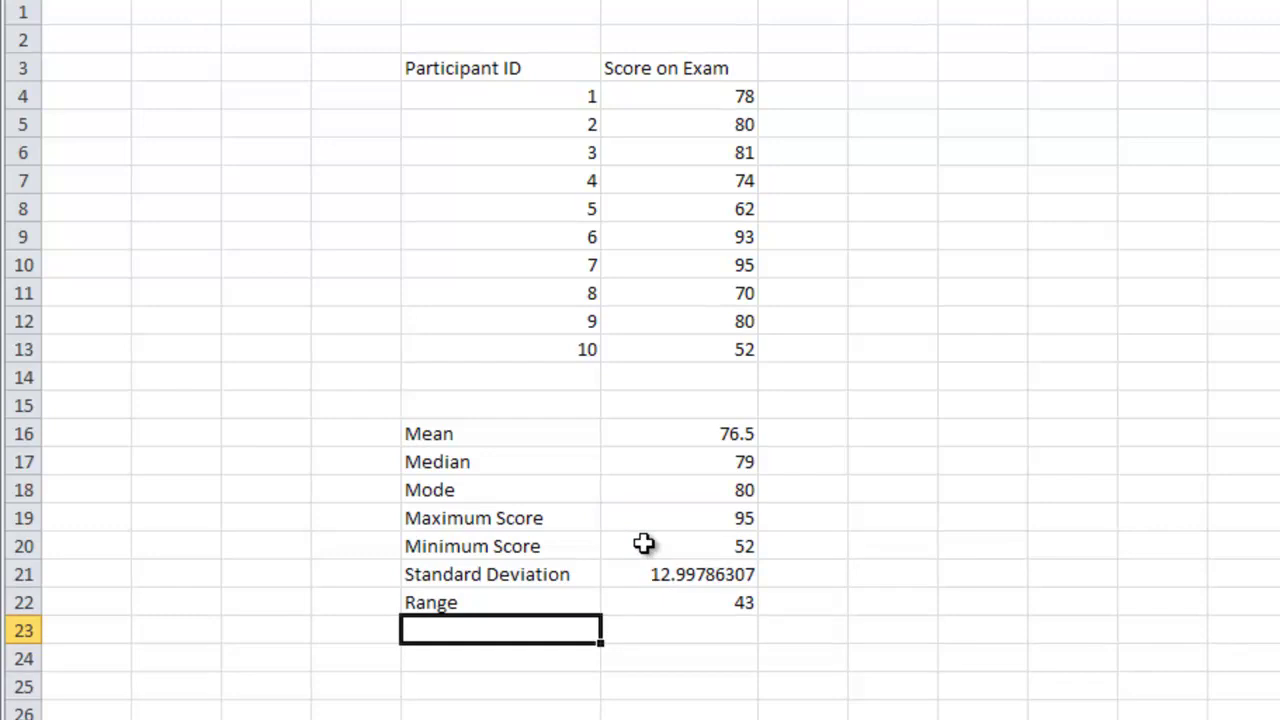
- Label a Variance row in E23 and enter =F21^2, returning 168.9444444
{"action": "type", "text": "Variance"}
{"action": "key", "text": "Tab"}
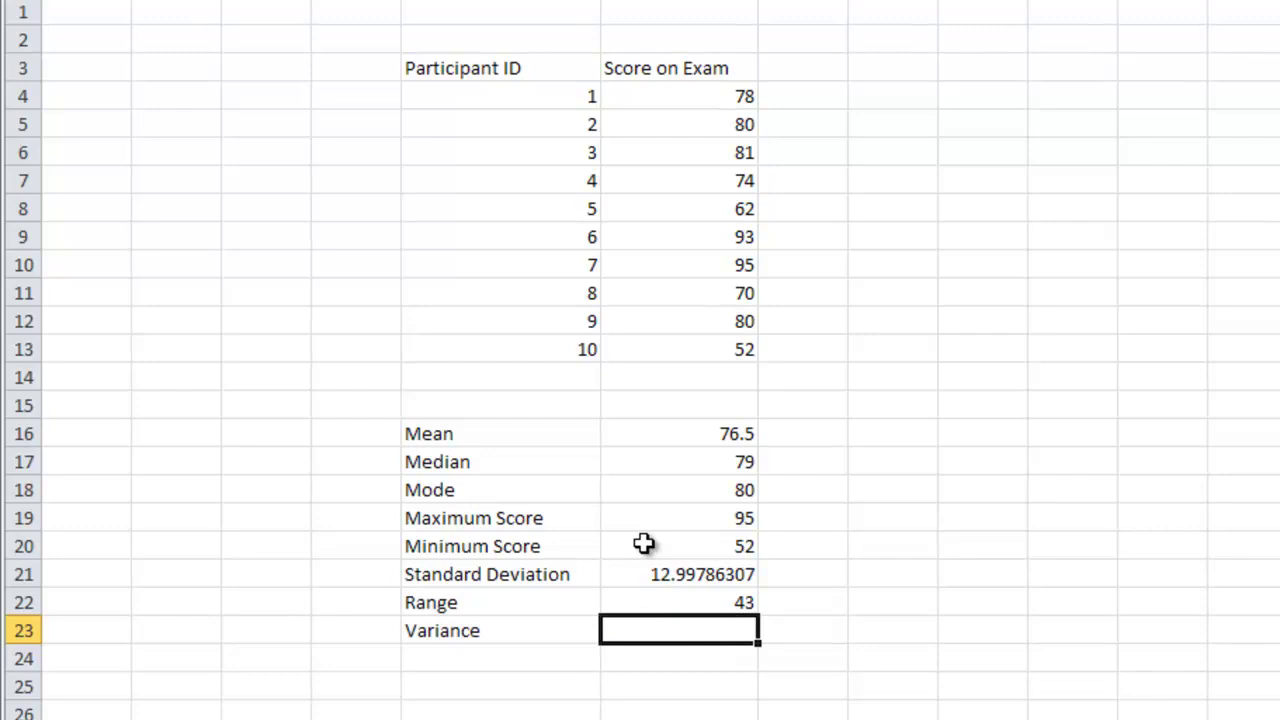
{"action": "type", "text": "="}
{"action": "left_click", "coordinate": [660, 570]}
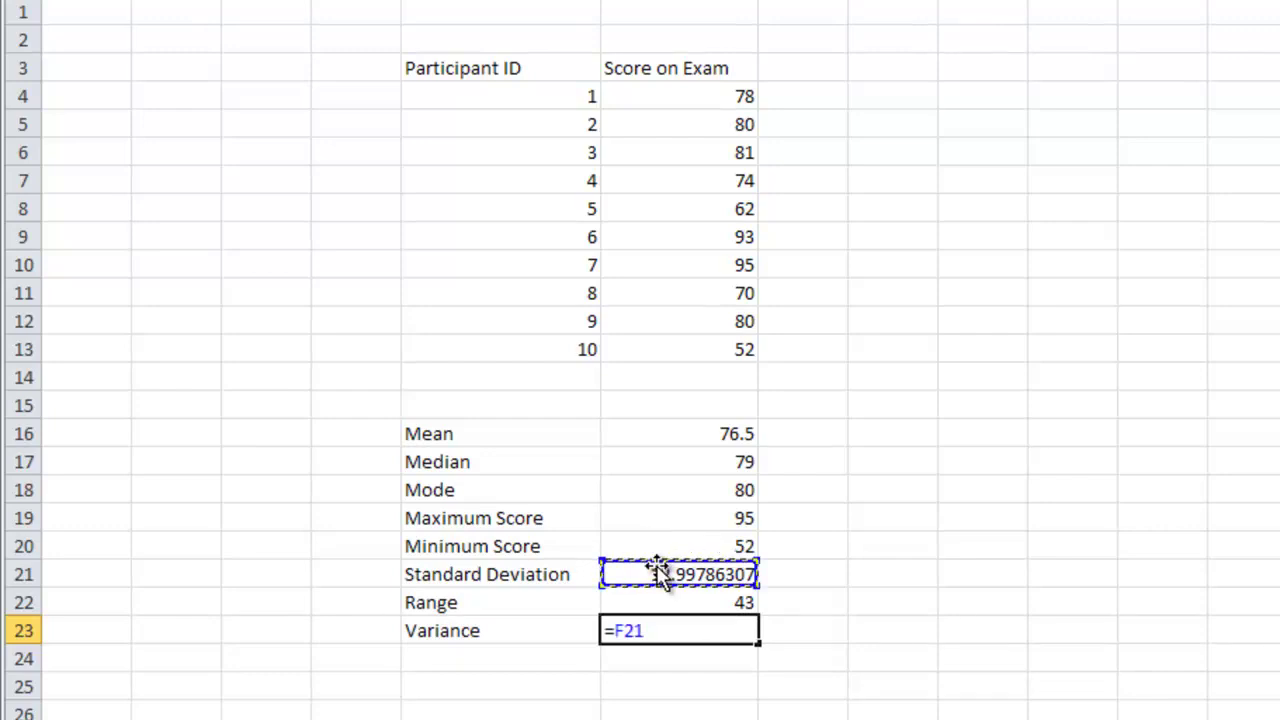
{"action": "type", "text": "^2"}
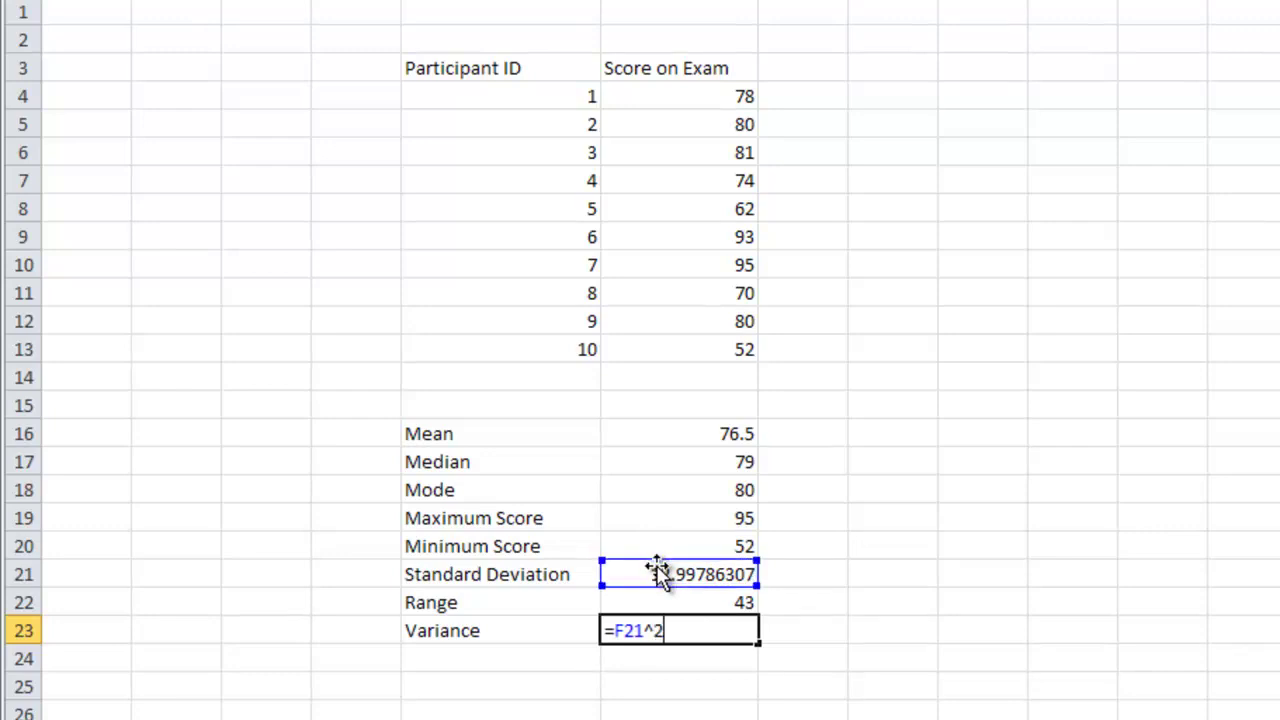
{"action": "key", "text": "Return"}
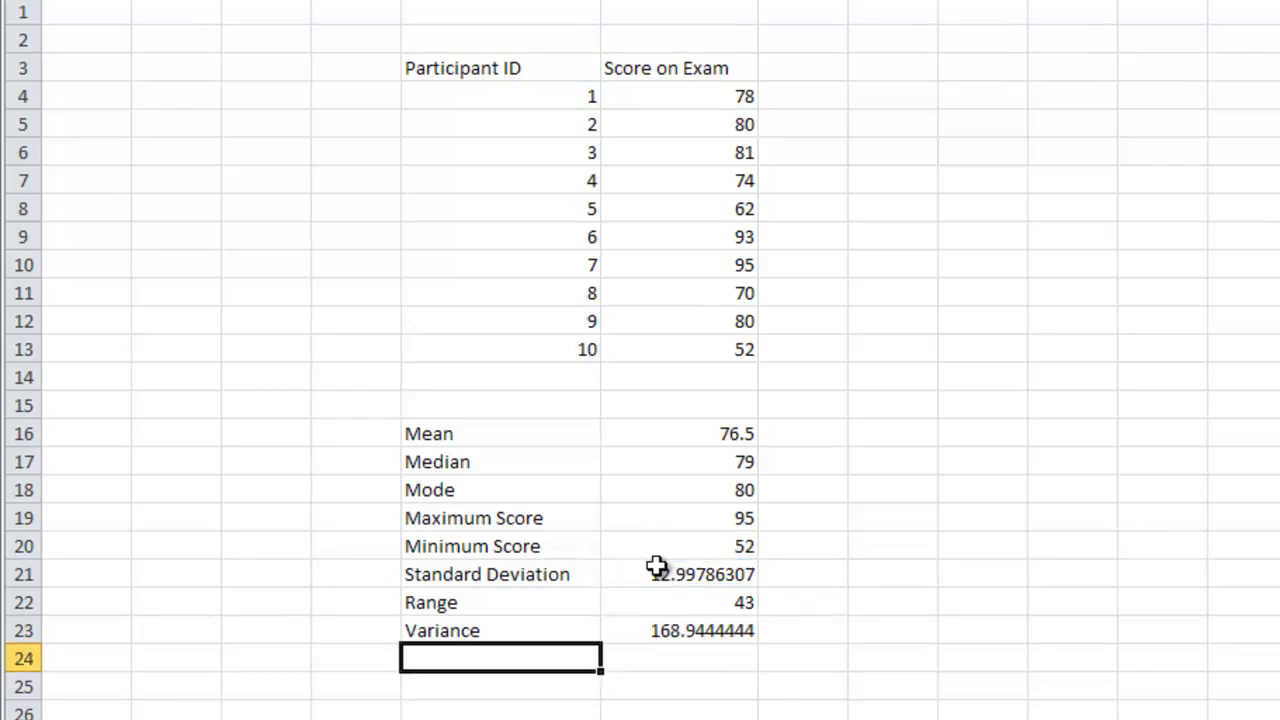
- Label E24 'Sum' and enter =SUM(F4:F13) beside it, giving a total of 765
{"action": "type", "text": "=sum"}
{"action": "key", "text": "BackSpace"}
{"action": "key", "text": "BackSpace"}
{"action": "key", "text": "BackSpace"}
{"action": "key", "text": "BackSpace"}
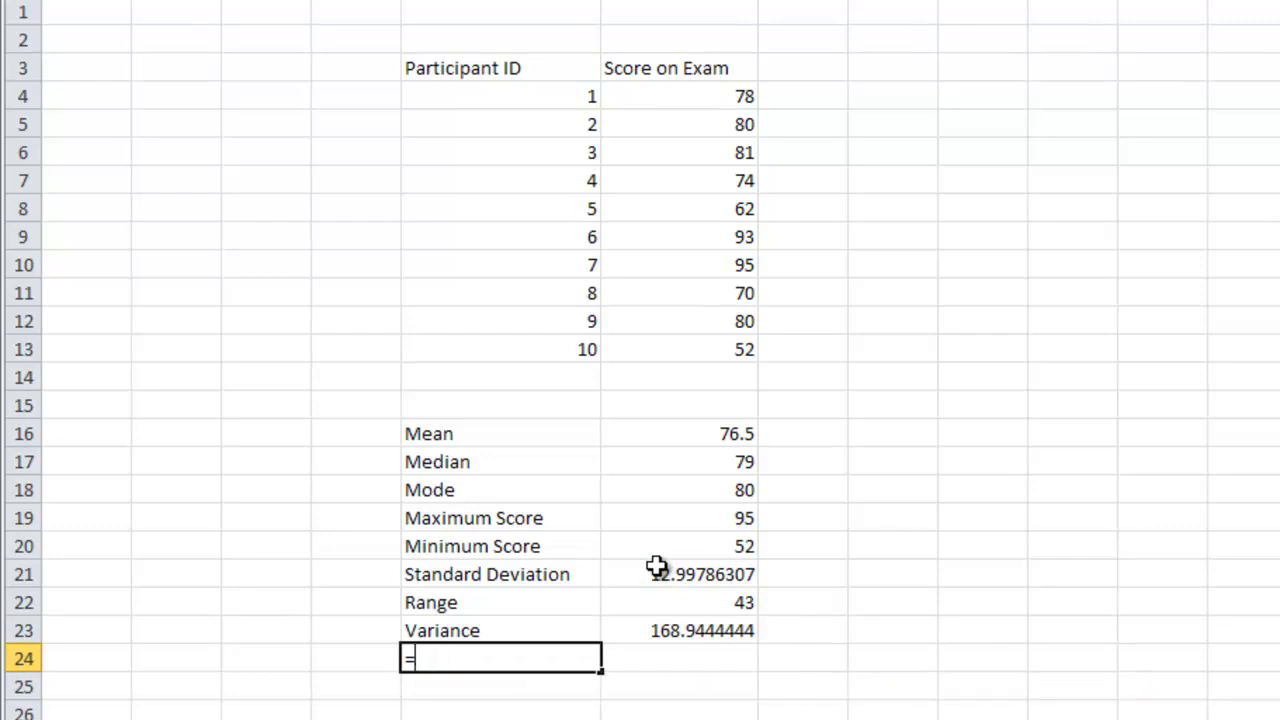
{"action": "type", "text": "Sum"}
{"action": "key", "text": "Tab"}
{"action": "type", "text": "("}
{"action": "key", "text": "BackSpace"}
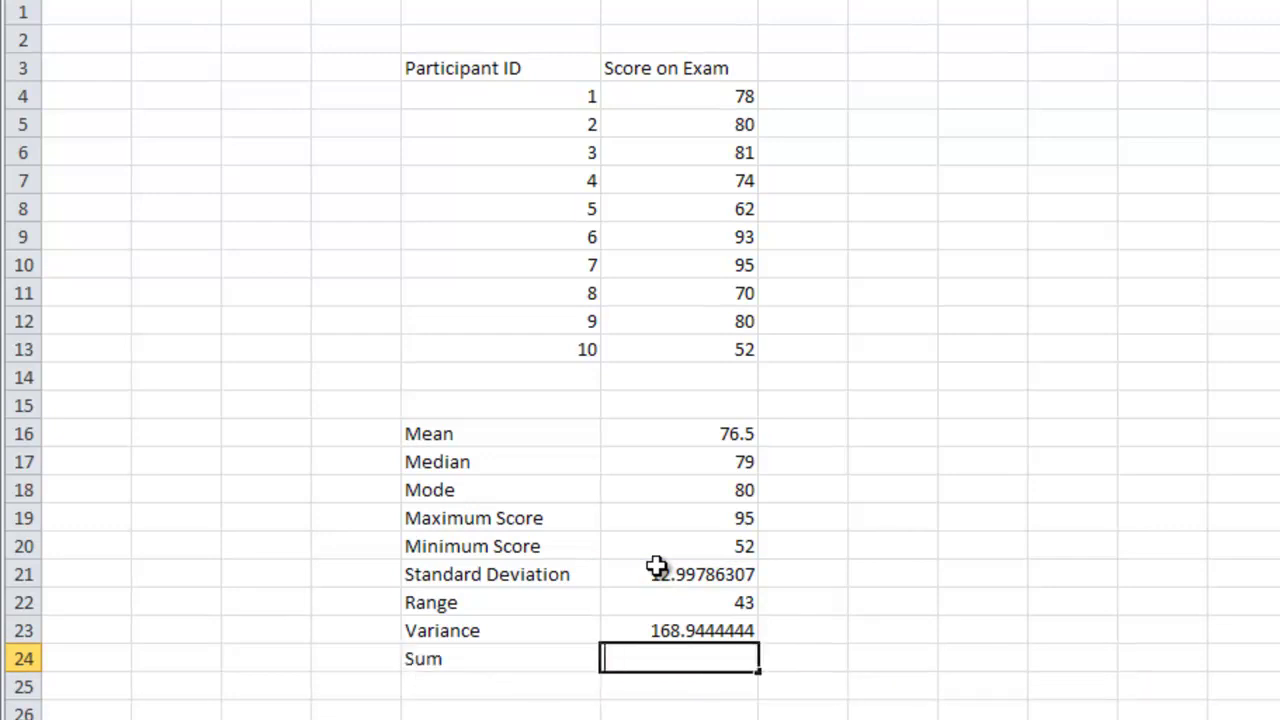
{"action": "type", "text": "=sum("}
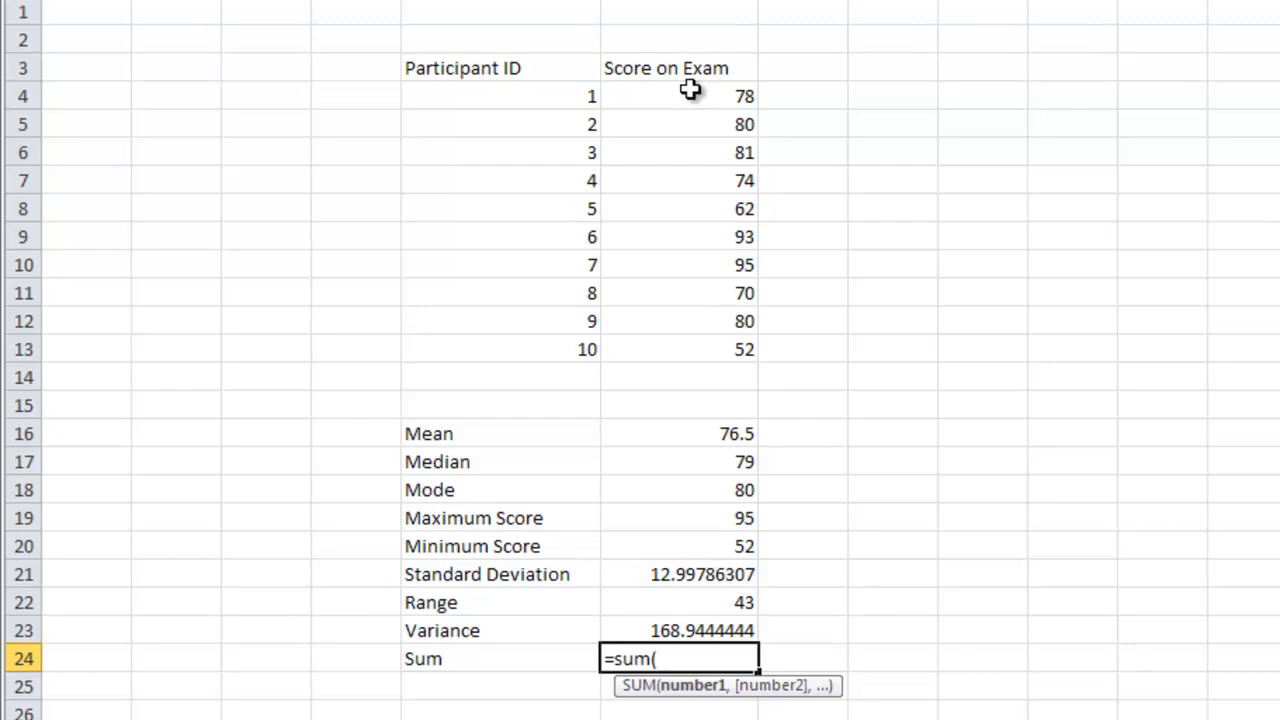
{"action": "left_click_drag", "start_coordinate": [689, 92], "coordinate": [674, 346]}
{"action": "type", "text": ")"}
{"action": "key", "text": "Return"}
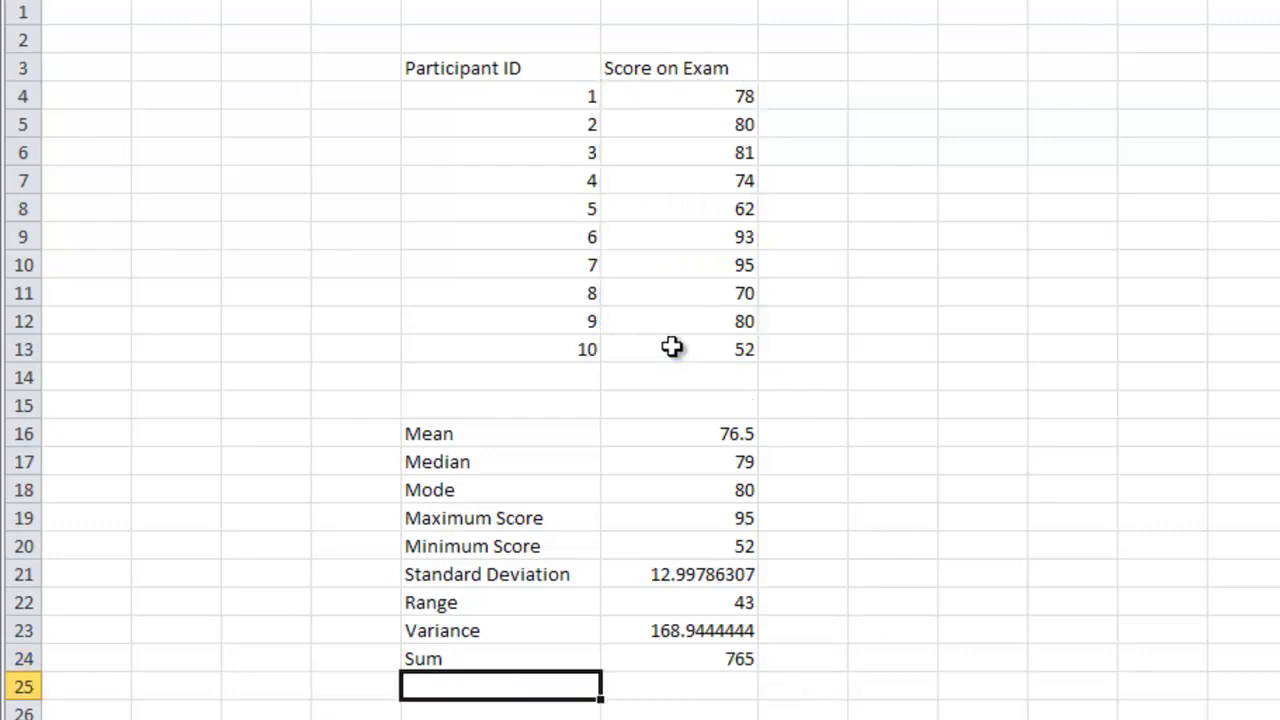